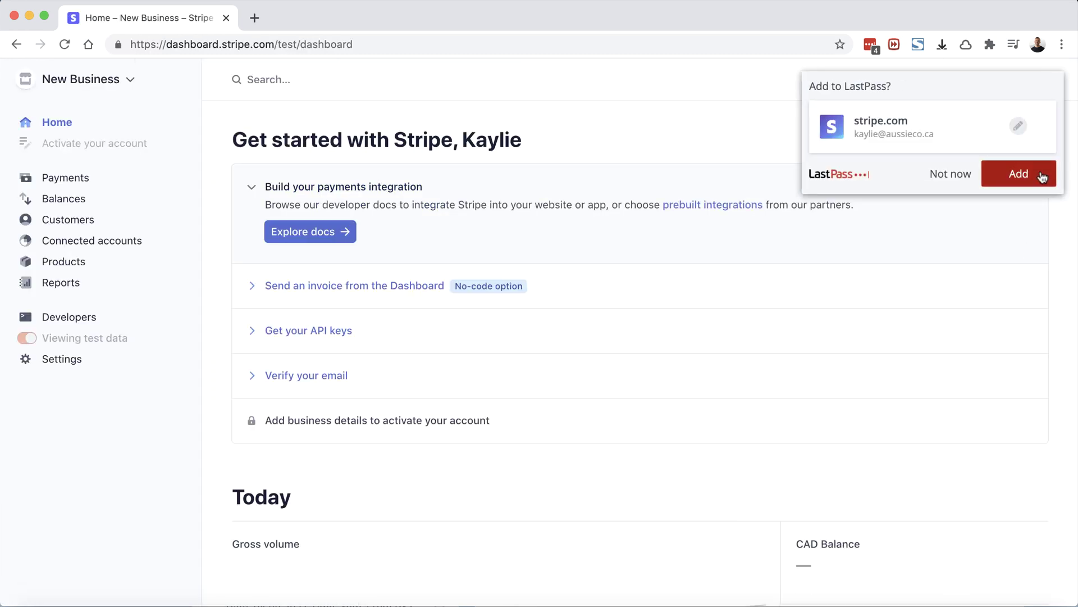
Save the stripe.com login to LastPass from the 'Add to LastPass?' popup
{"action": "left_click", "coordinate": [1042, 176]}
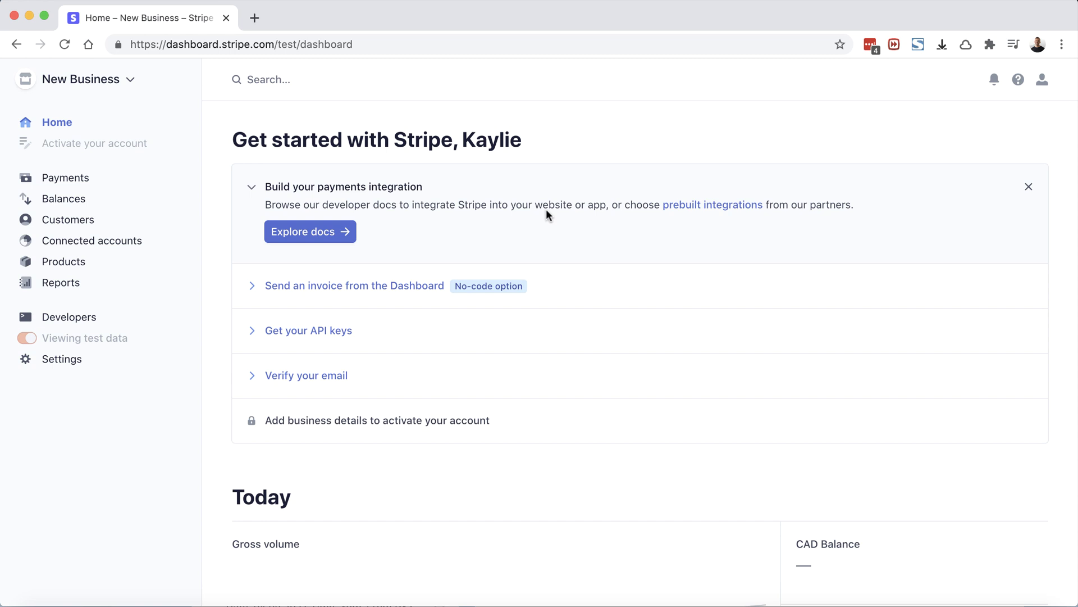
Dismiss the 'Build your payments integration' and 'Send an invoice' tasks, and expand 'Verify your email'
{"action": "left_click", "coordinate": [1029, 189]}
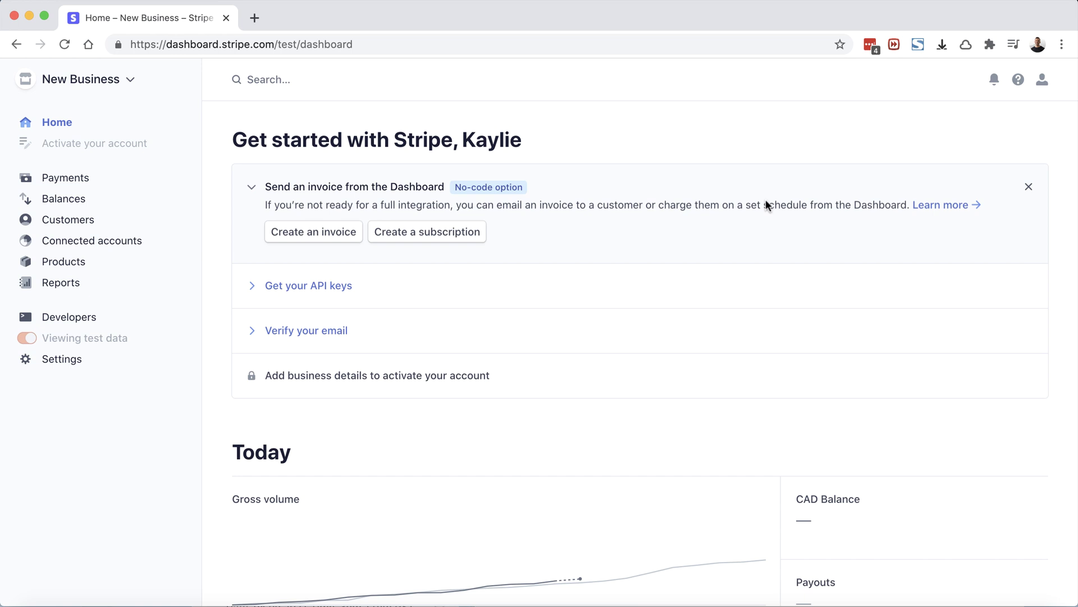
{"action": "left_click", "coordinate": [1029, 187]}
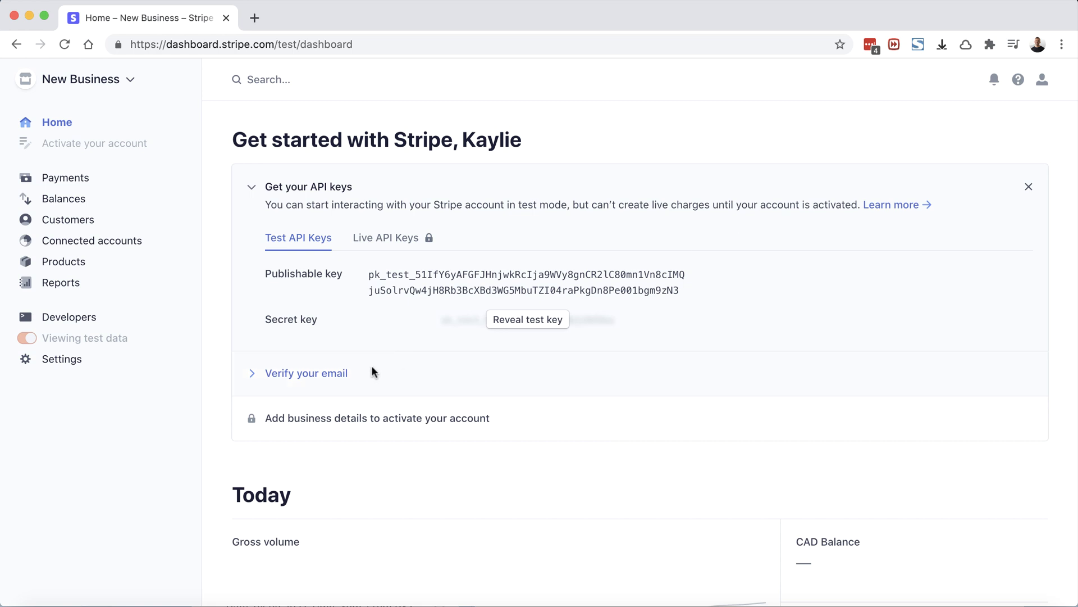
{"action": "left_click", "coordinate": [322, 373]}
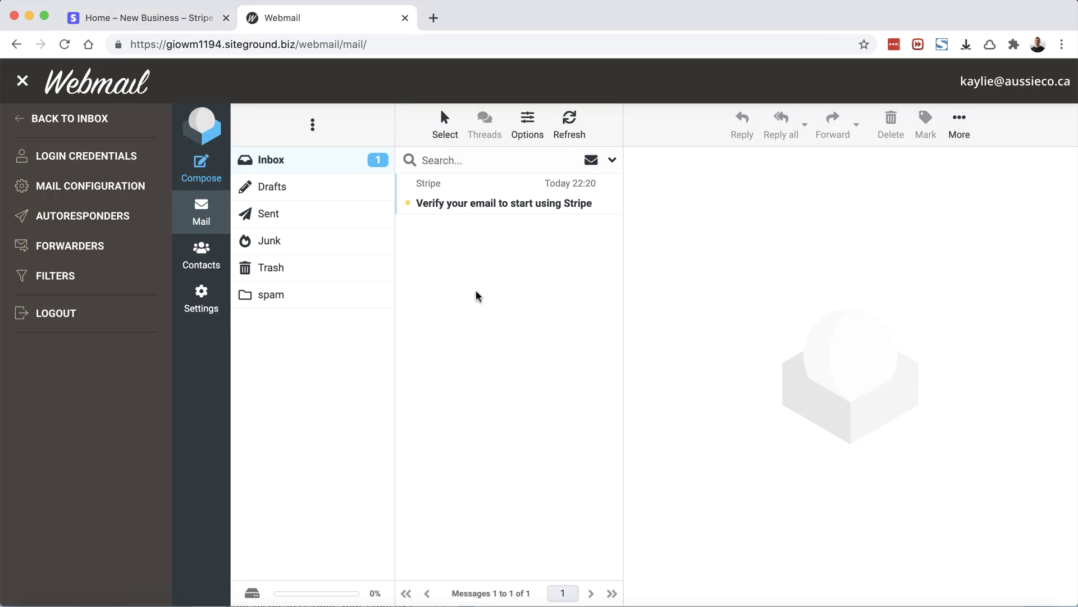
Open the 'Verify your email to start using Stripe' message and confirm the email address
{"action": "left_click", "coordinate": [478, 200]}
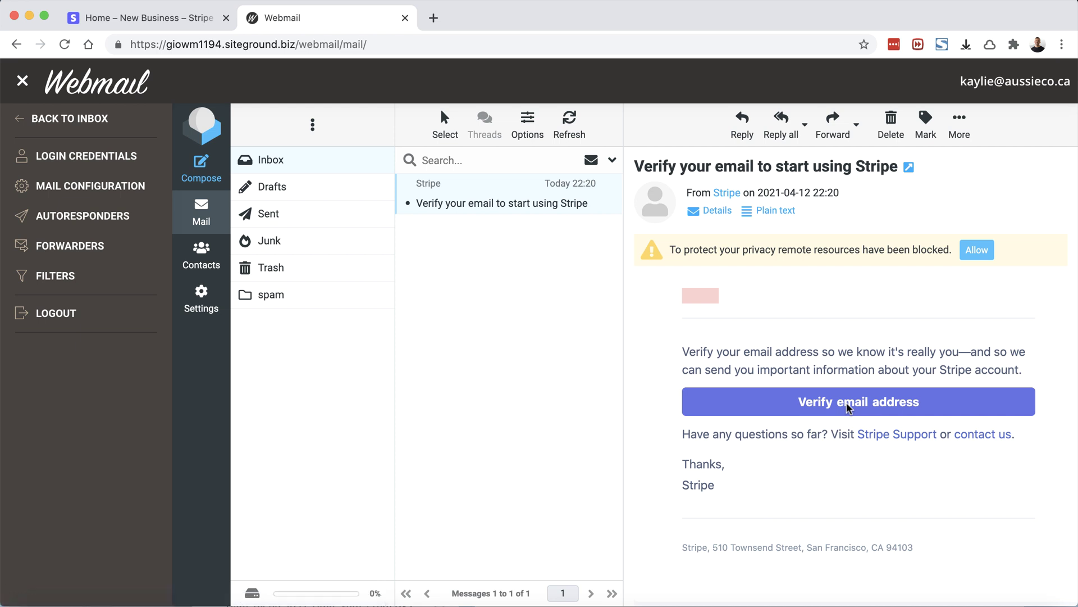
{"action": "left_click", "coordinate": [847, 405]}
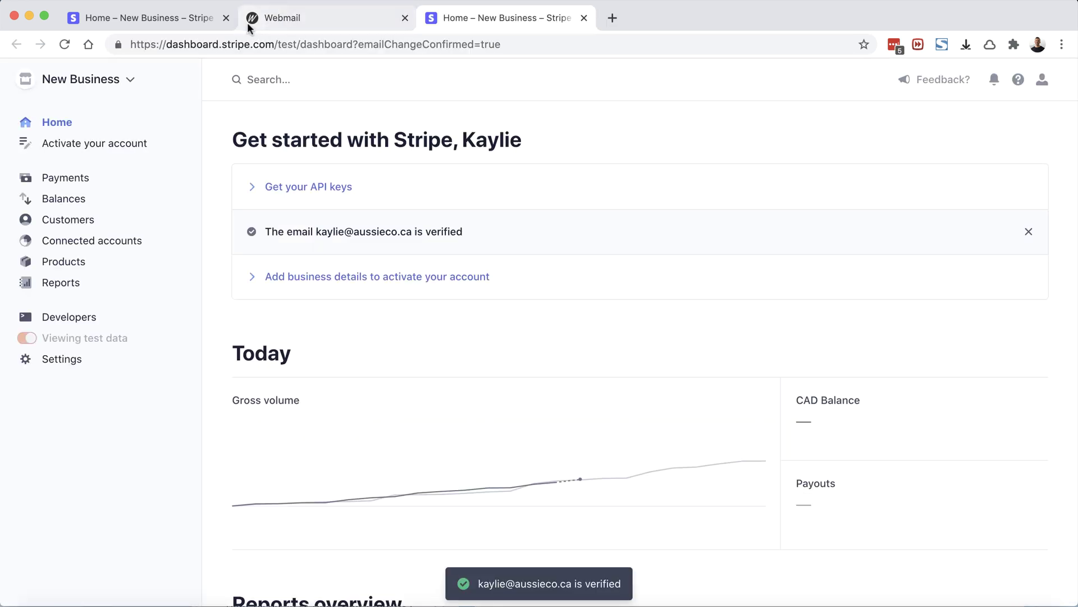
Close the old Stripe tab, dismiss the email-verified task, and expand 'Add business details'
{"action": "left_click", "coordinate": [227, 18]}
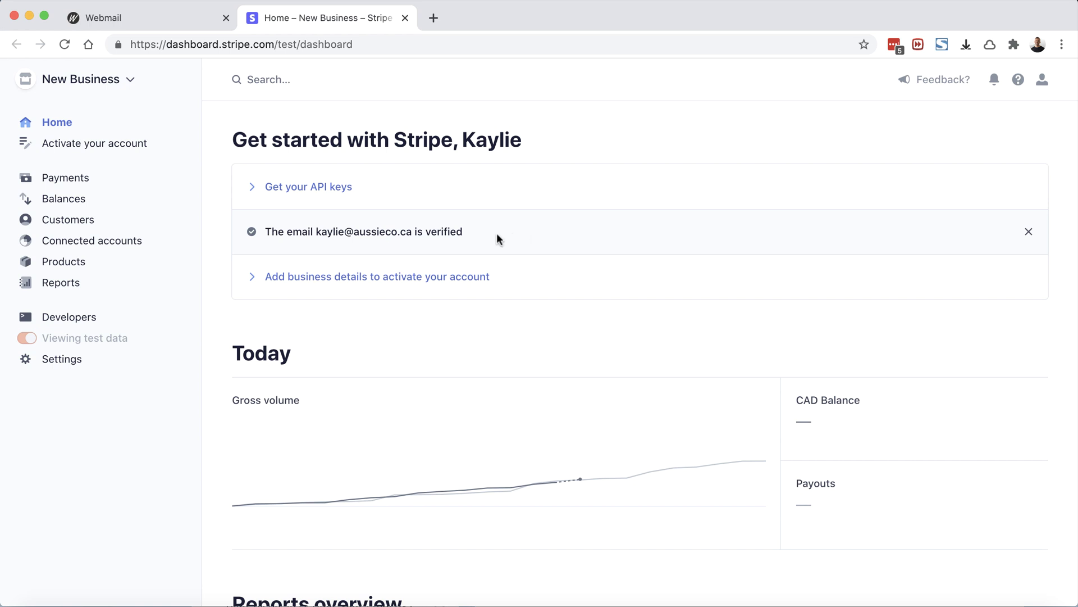
{"action": "left_click", "coordinate": [1029, 231]}
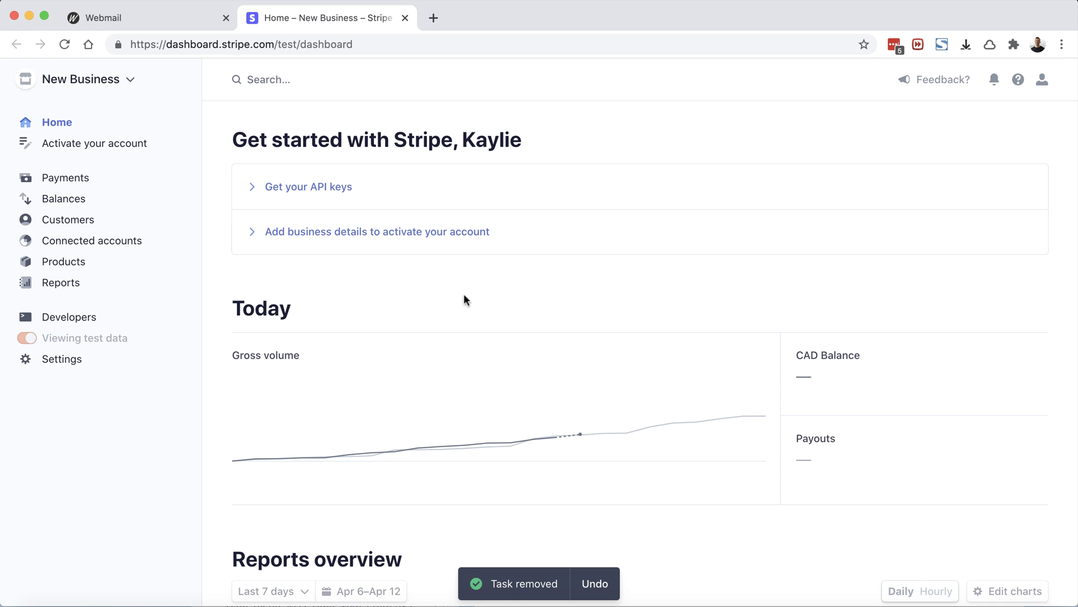
{"action": "left_click", "coordinate": [392, 233]}
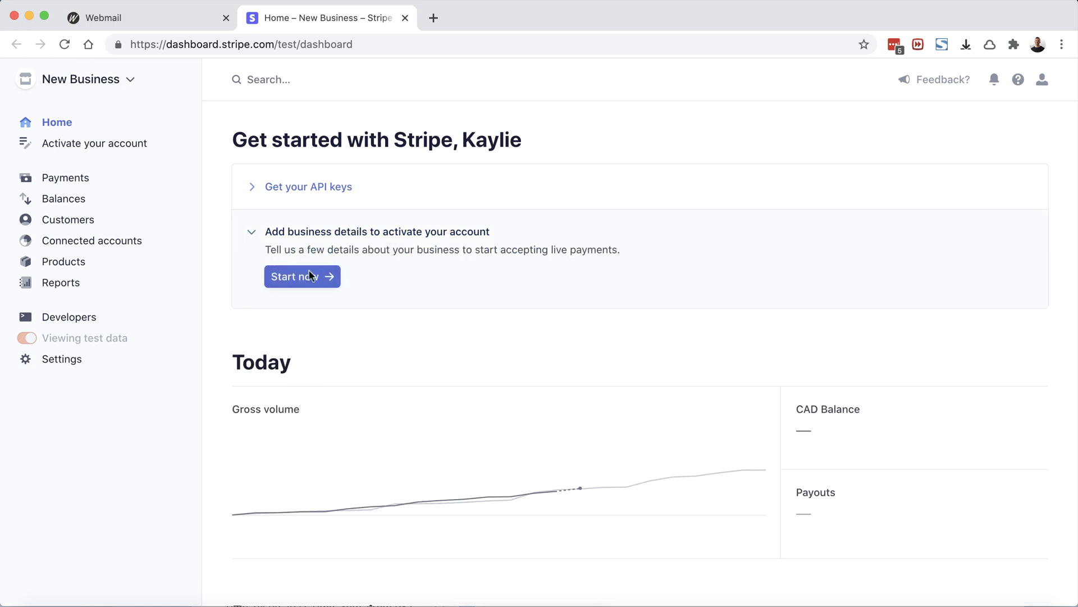
Start activation and enter the business street address, city, province and postal code
{"action": "left_click", "coordinate": [303, 278]}
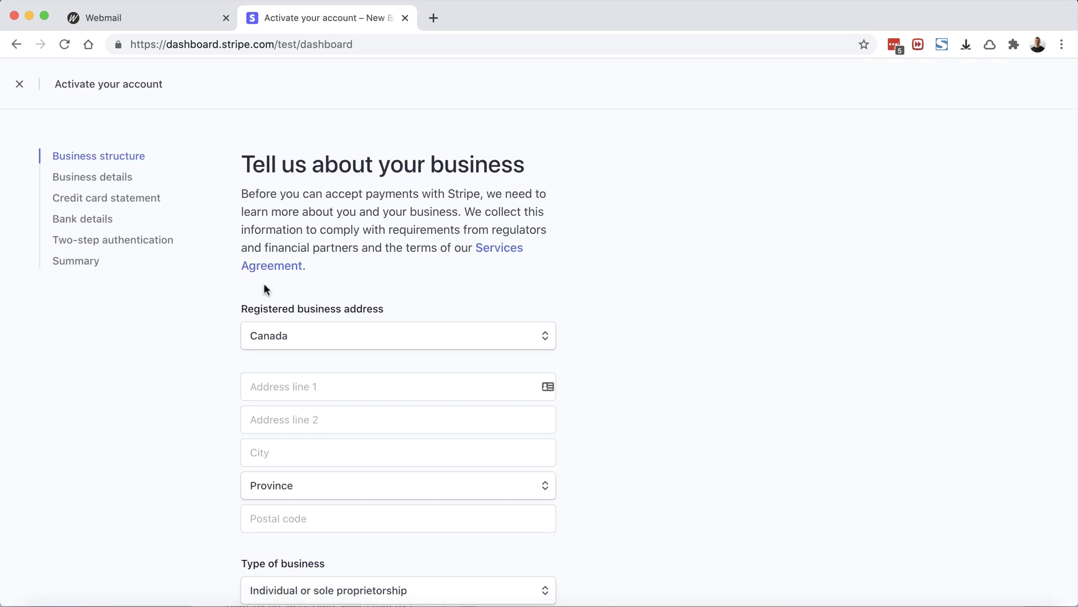
{"action": "scroll", "coordinate": [688, 266], "scroll_direction": "down", "scroll_amount": 3}
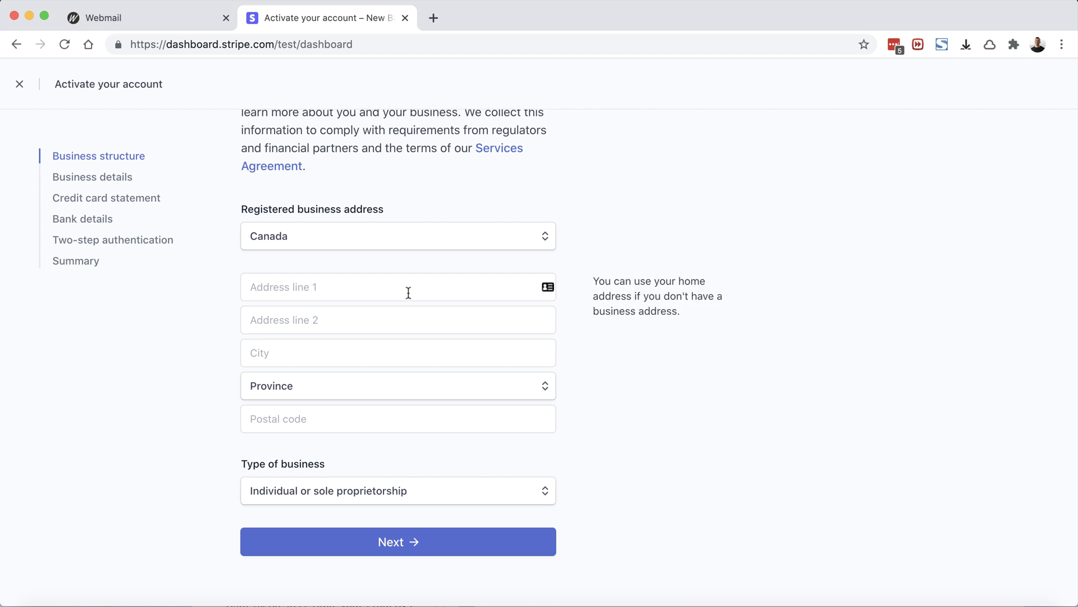
{"action": "mouse_move", "coordinate": [322, 235]}
{"action": "mouse_move", "coordinate": [362, 265]}
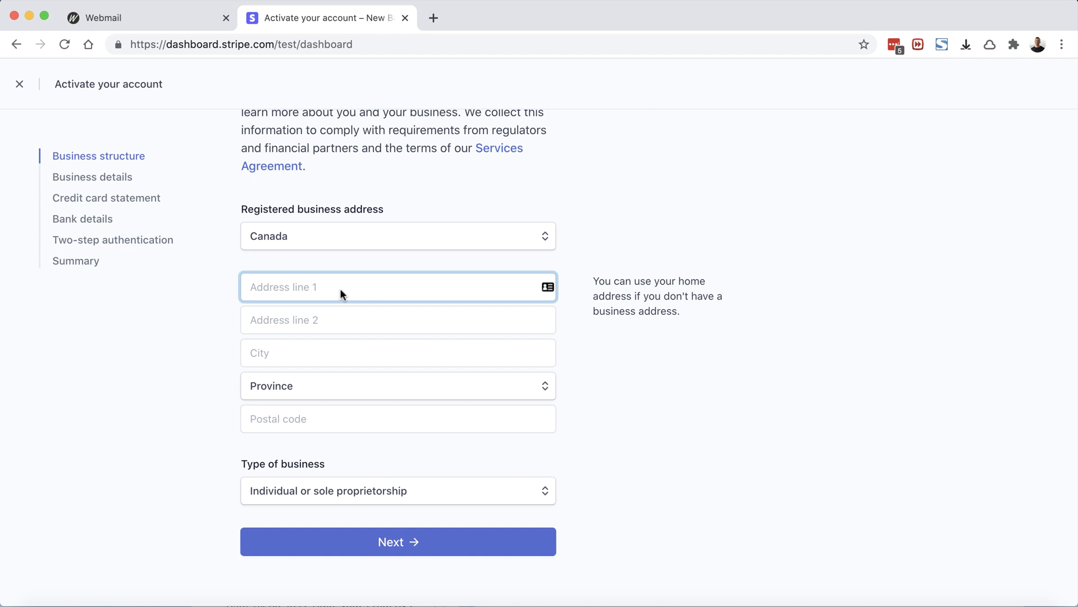
{"action": "type", "text": "1234 Road"}
{"action": "key", "text": "super+a"}
{"action": "type", "text": "12345 Road"}
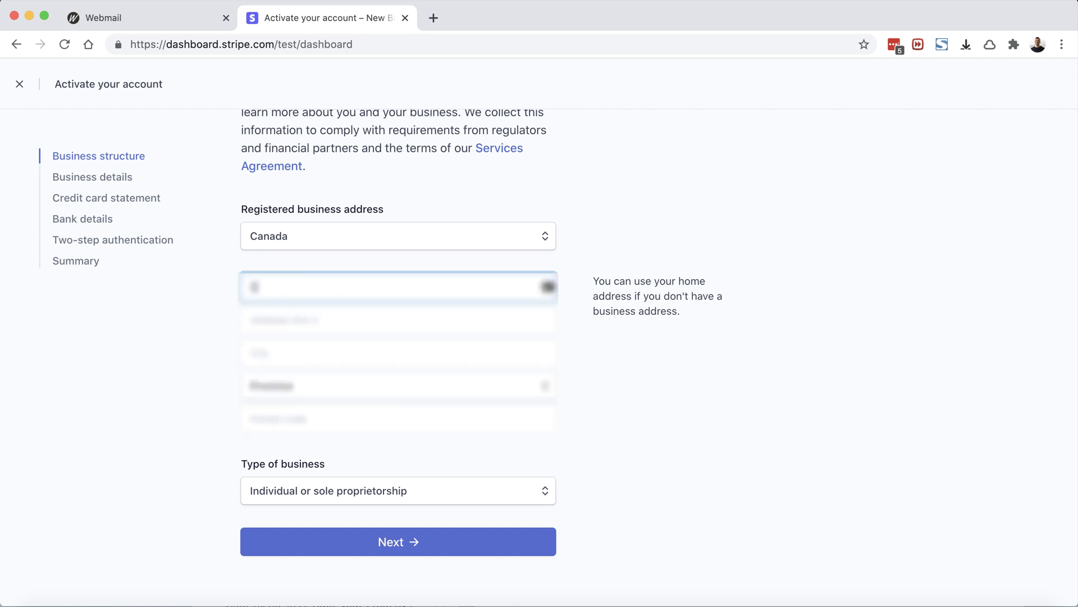
{"action": "key", "text": "super+a"}
{"action": "type", "text": "12345 [blurred]"}
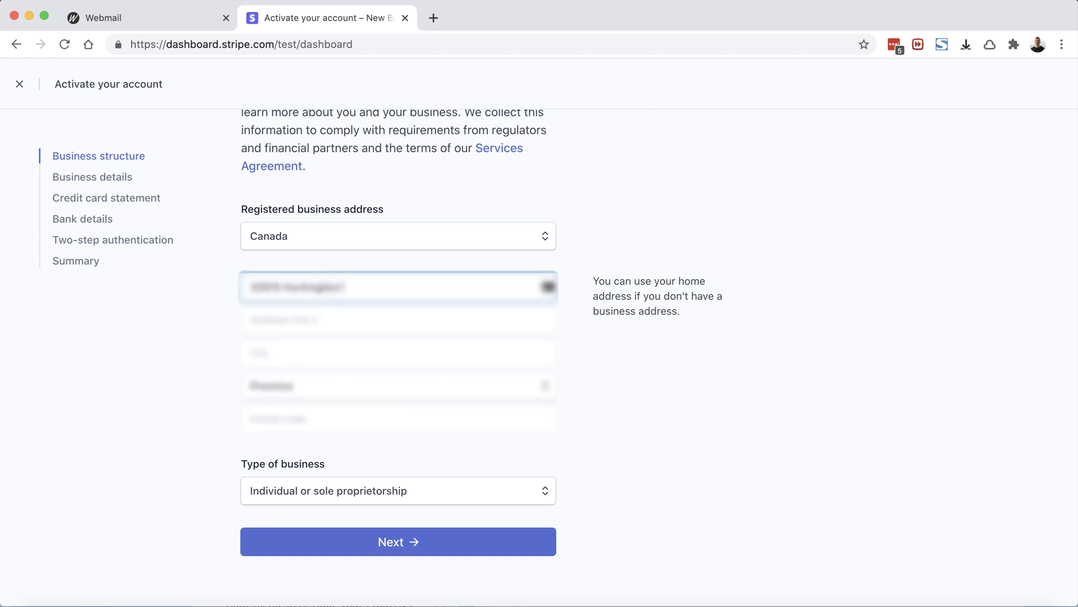
{"action": "key", "text": "Tab"}
{"action": "key", "text": "Tab"}
{"action": "type", "text": "[blurred]"}
{"action": "key", "text": "Tab"}
{"action": "key", "text": "b"}
{"action": "key", "text": "Tab"}
{"action": "type", "text": "[blurred]"}
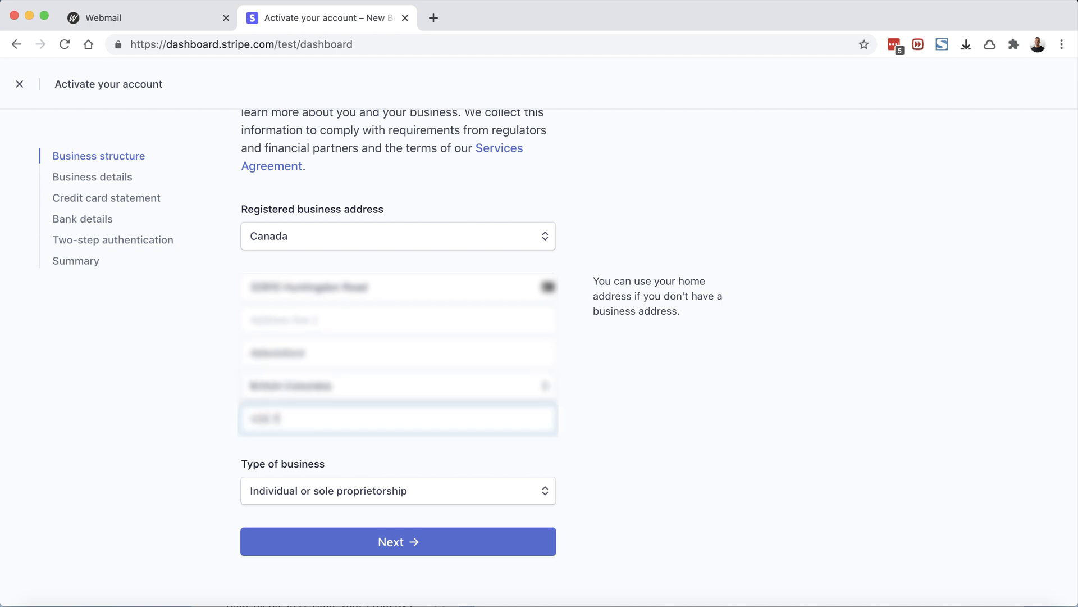
{"action": "left_click", "coordinate": [344, 450]}
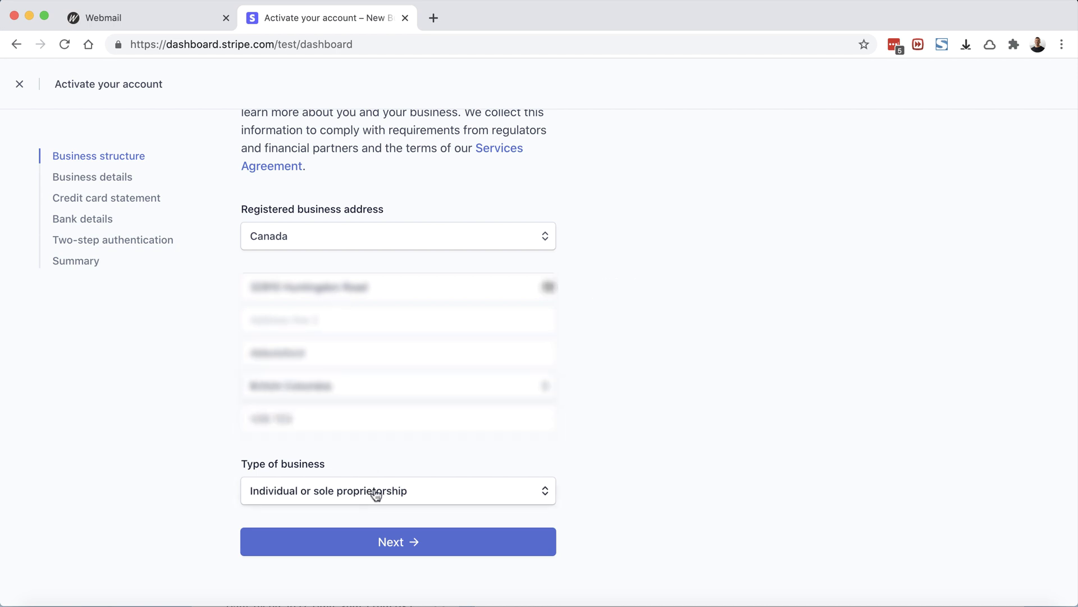
Keep Individual or sole proprietorship as the business type and continue
{"action": "left_click", "coordinate": [393, 493]}
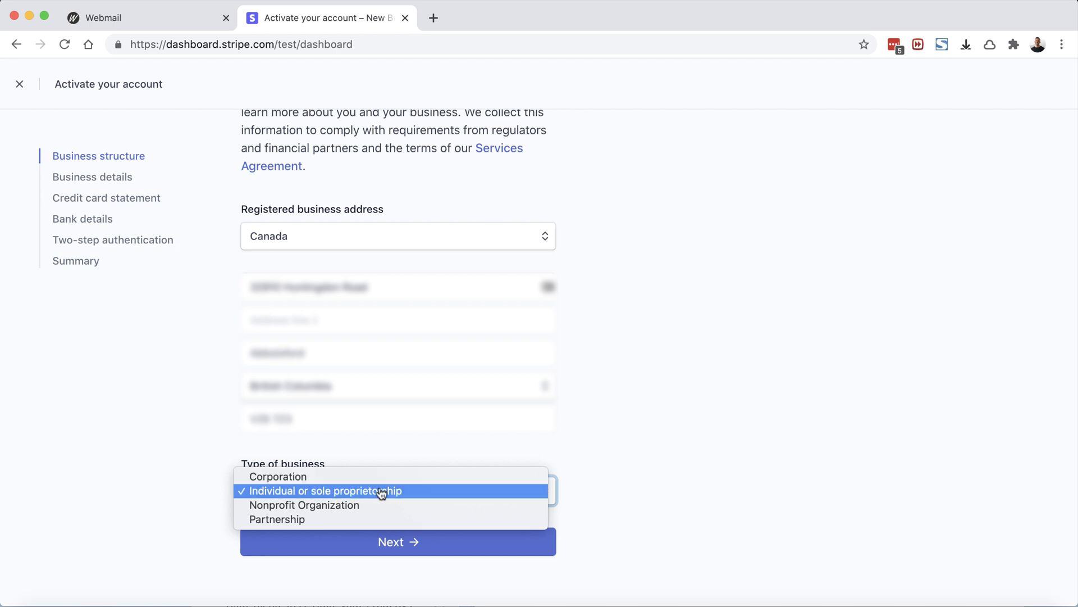
{"action": "left_click", "coordinate": [381, 492]}
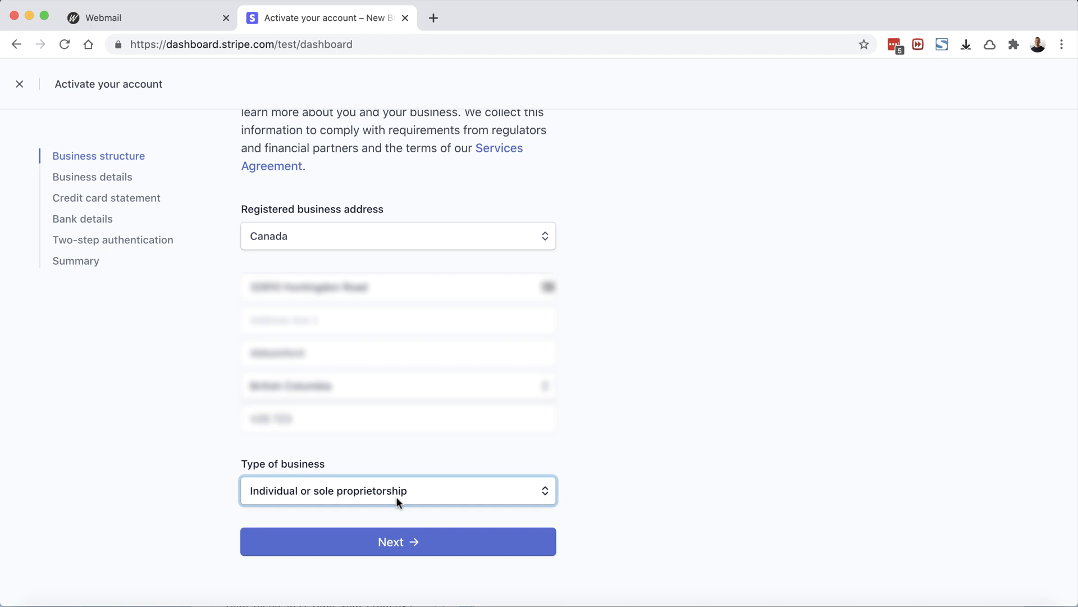
{"action": "left_click", "coordinate": [404, 553]}
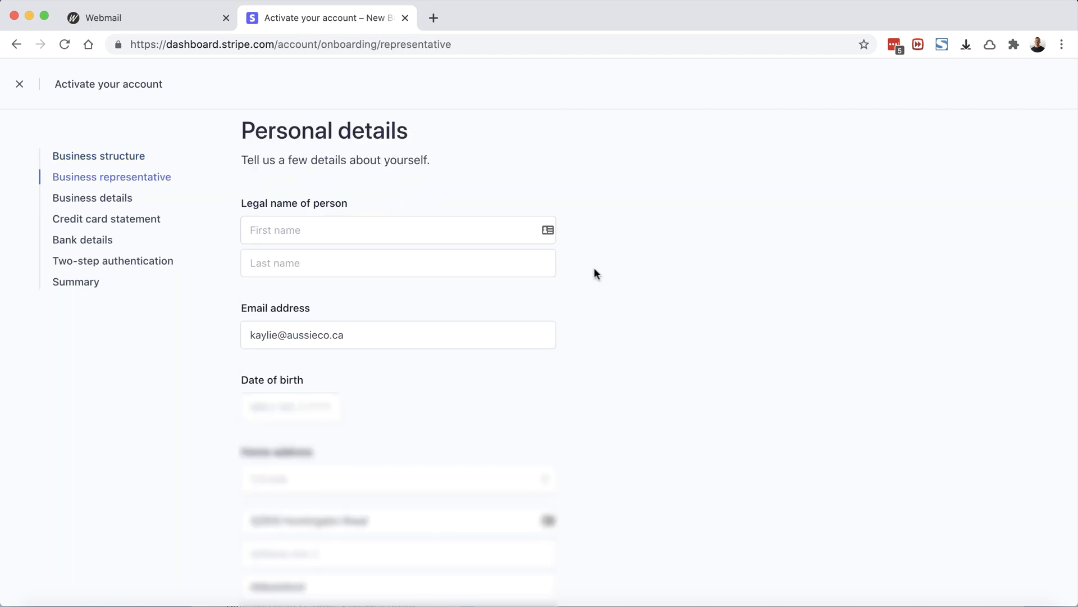
Enter the representative's first name, last name and date of birth, then continue
{"action": "left_click", "coordinate": [362, 229]}
{"action": "key", "text": "Tab"}
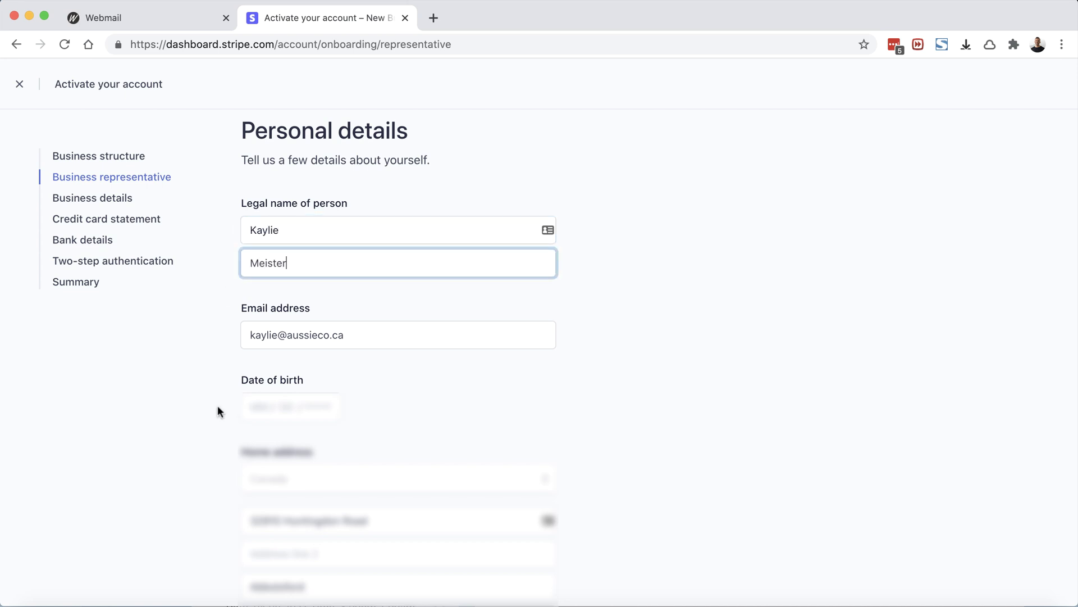
{"action": "key", "text": "Tab"}
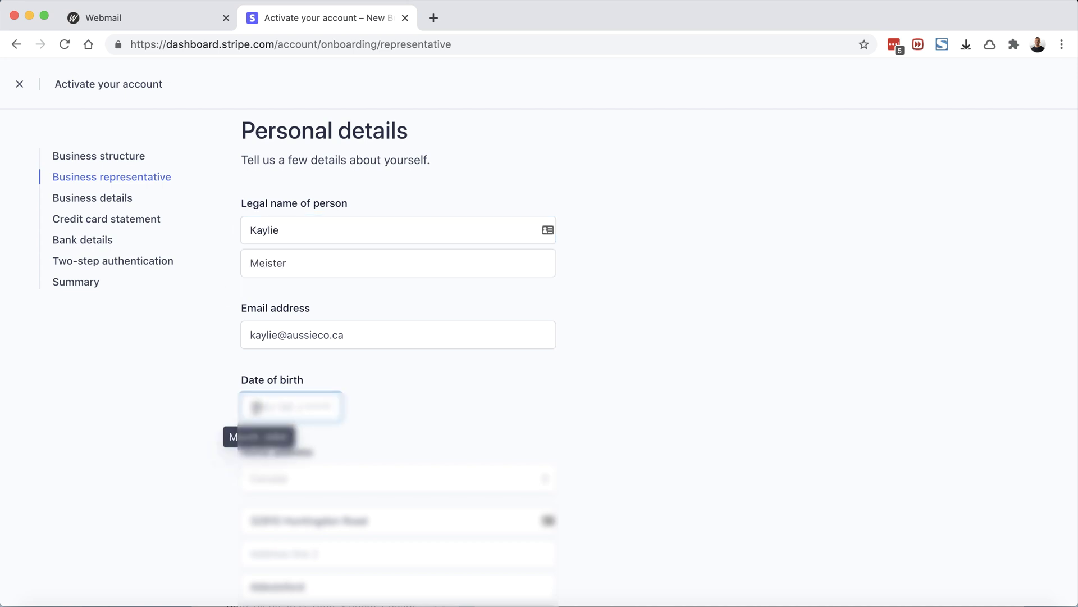
{"action": "scroll", "coordinate": [448, 424], "scroll_direction": "down", "scroll_amount": 4}
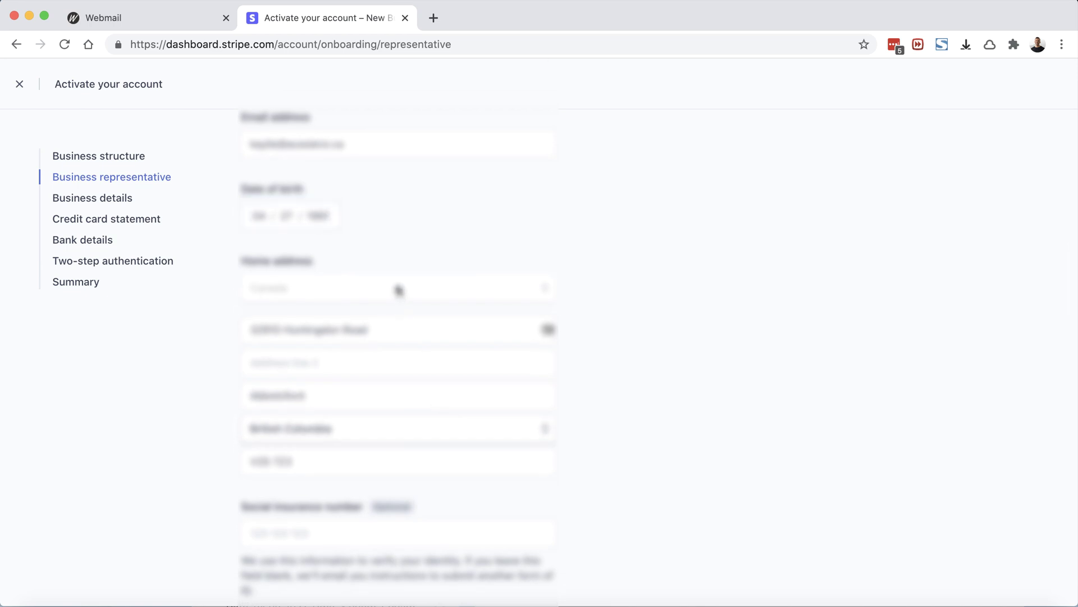
{"action": "scroll", "coordinate": [397, 290], "scroll_direction": "down", "scroll_amount": 2}
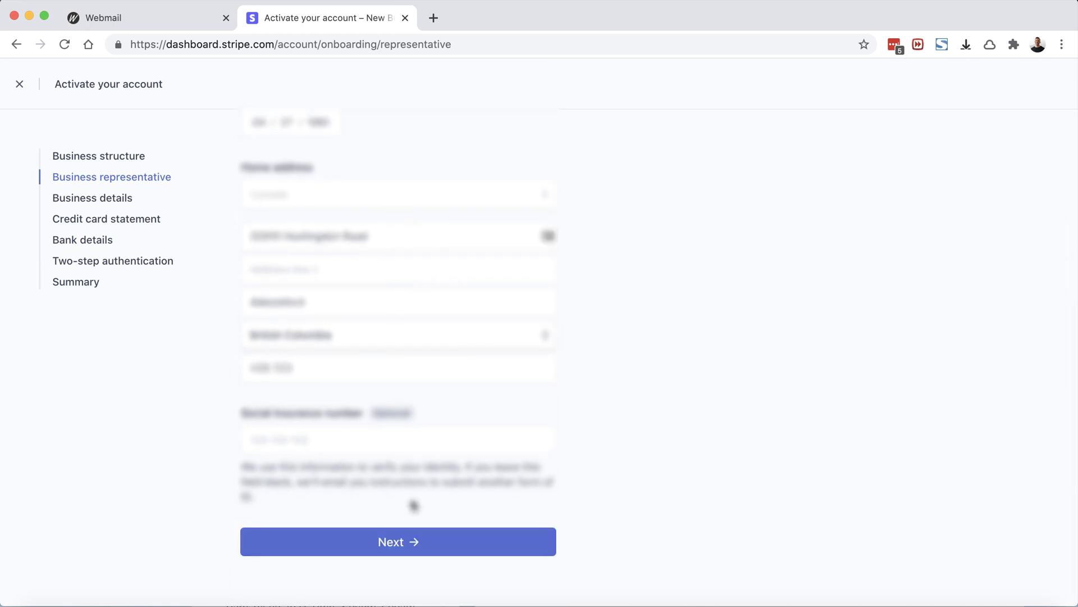
{"action": "left_click", "coordinate": [410, 545]}
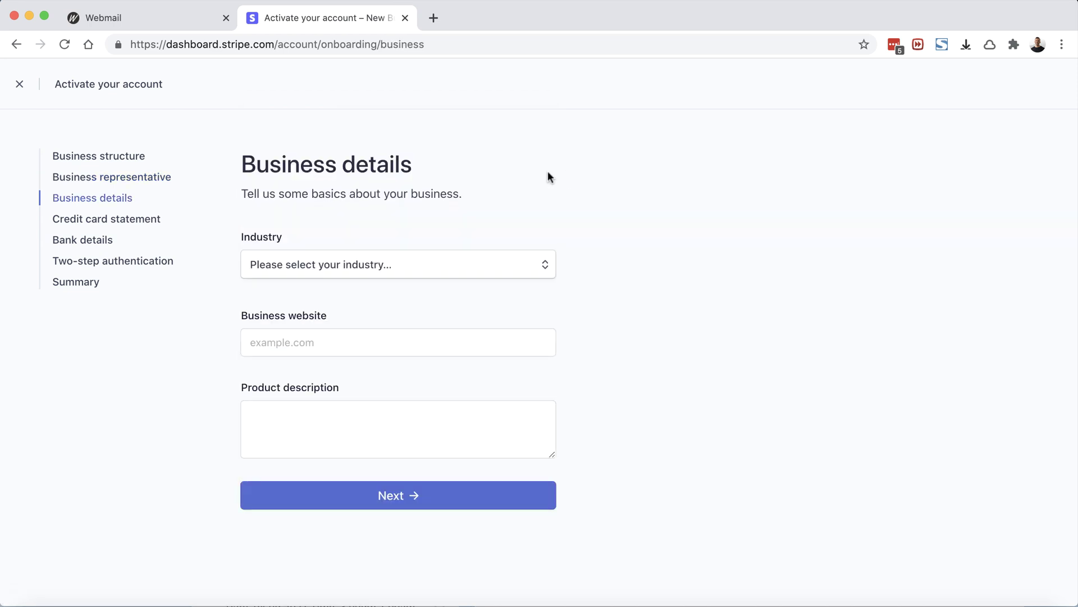
Set the industry to Clothing and accessories and replace the website with the pasted Etsy shop URL
{"action": "left_click", "coordinate": [320, 267]}
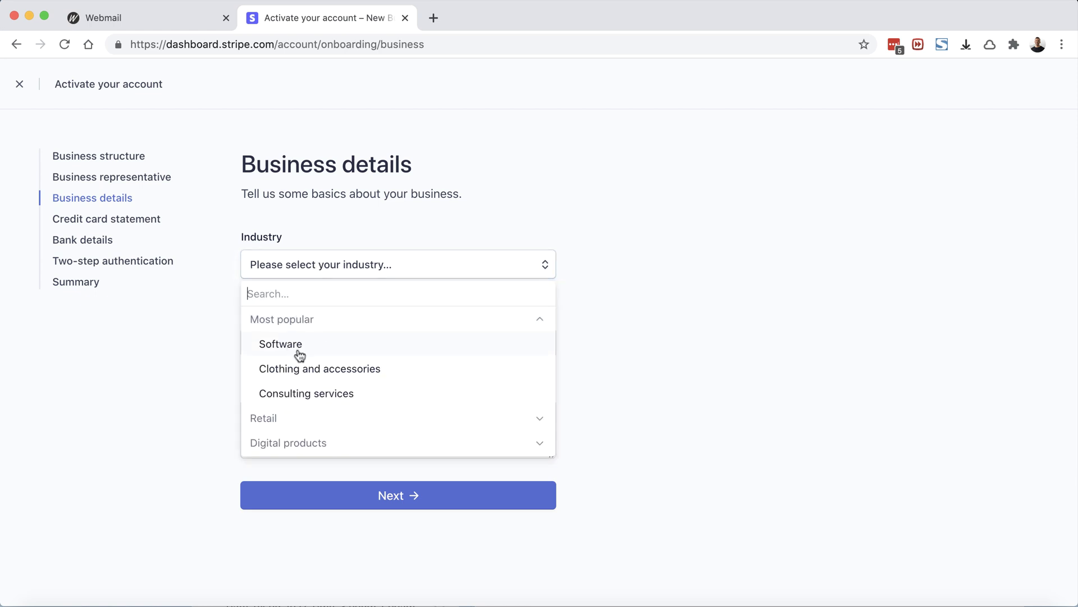
{"action": "left_click", "coordinate": [308, 370]}
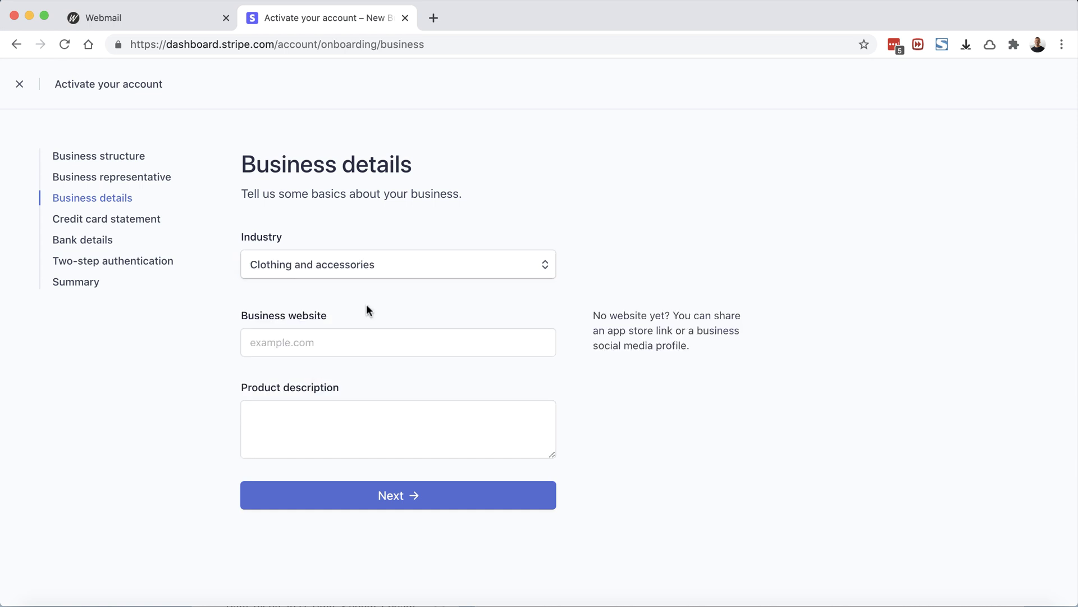
{"action": "left_click", "coordinate": [345, 343]}
{"action": "type", "text": "https://aussieco.ca"}
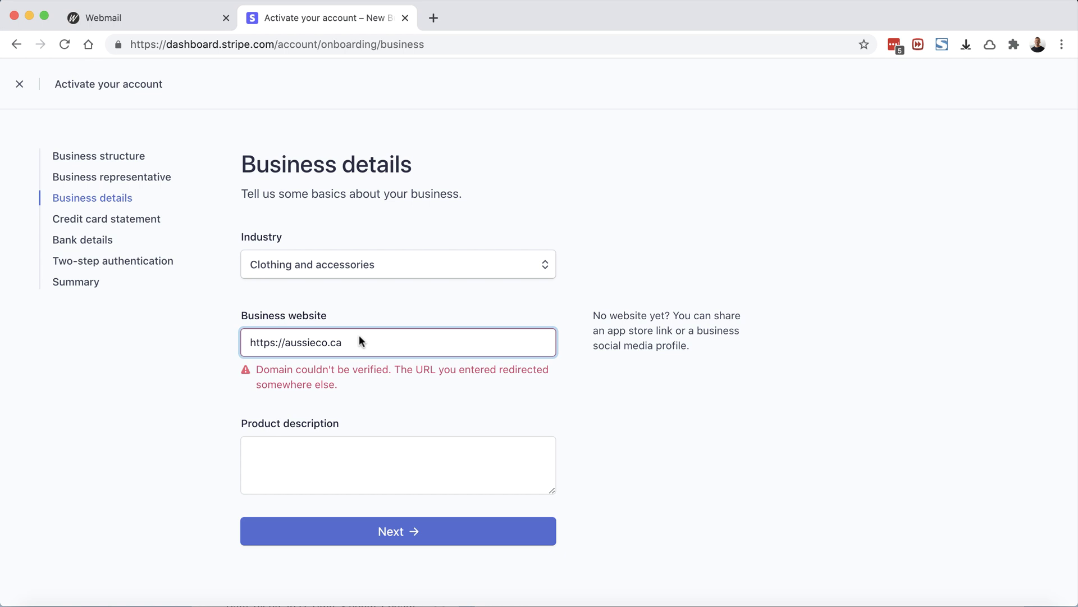
{"action": "key", "text": "super+a"}
{"action": "key", "text": "BackSpace"}
{"action": "type", "text": "https://www.etsy.com/shop/aussiecocanada/"}
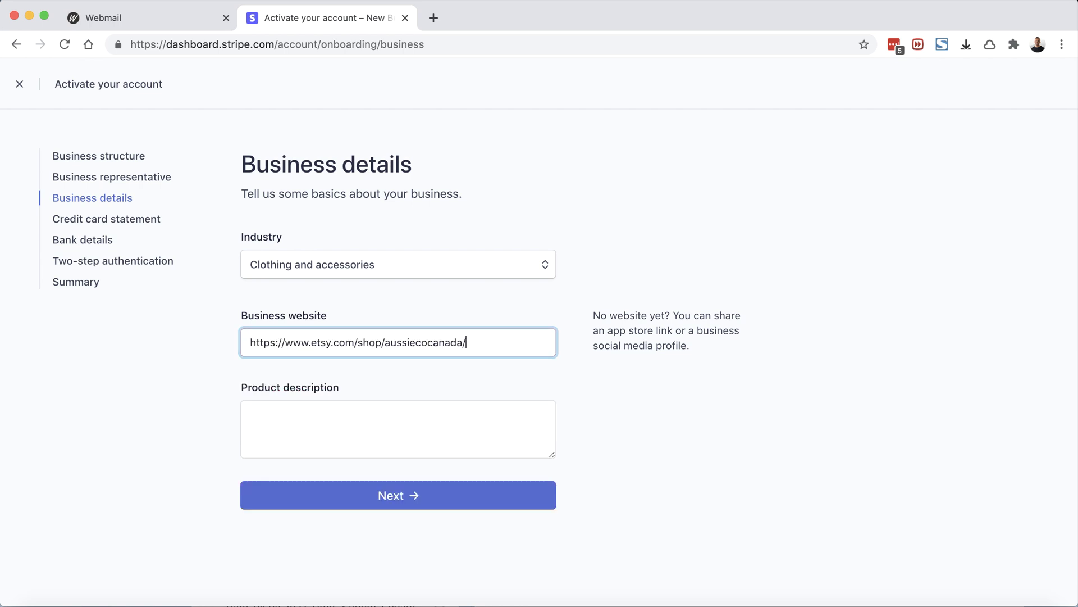
Describe the products as clothing and accessories for dogs, chickens and other pets, then submit
{"action": "left_click", "coordinate": [248, 413]}
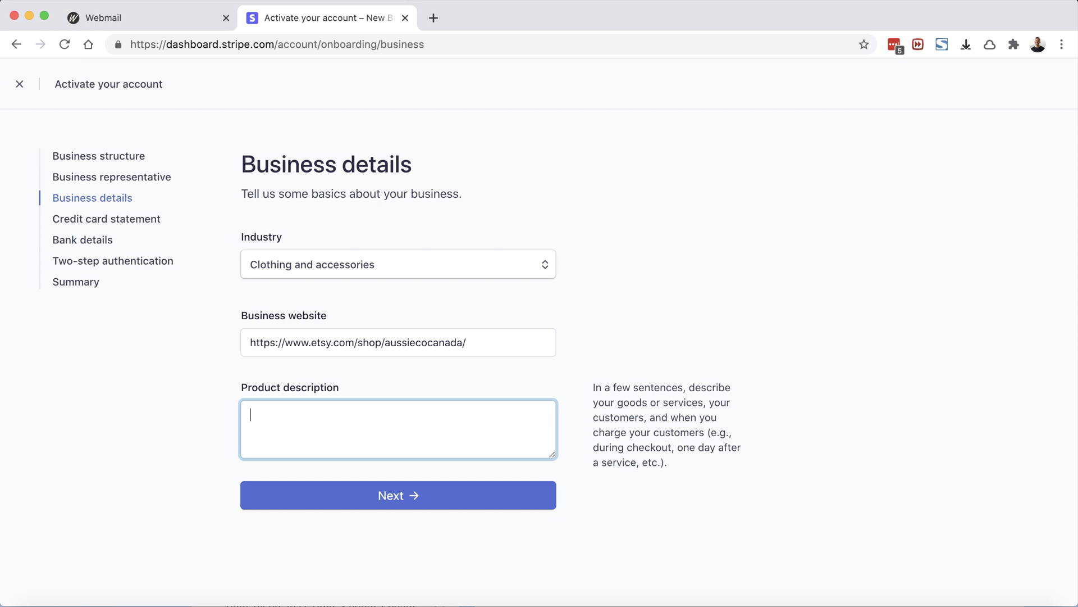
{"action": "type", "text": "I sell clothing, c"}
{"action": "type", "text": "arments, and accessories for dog"}
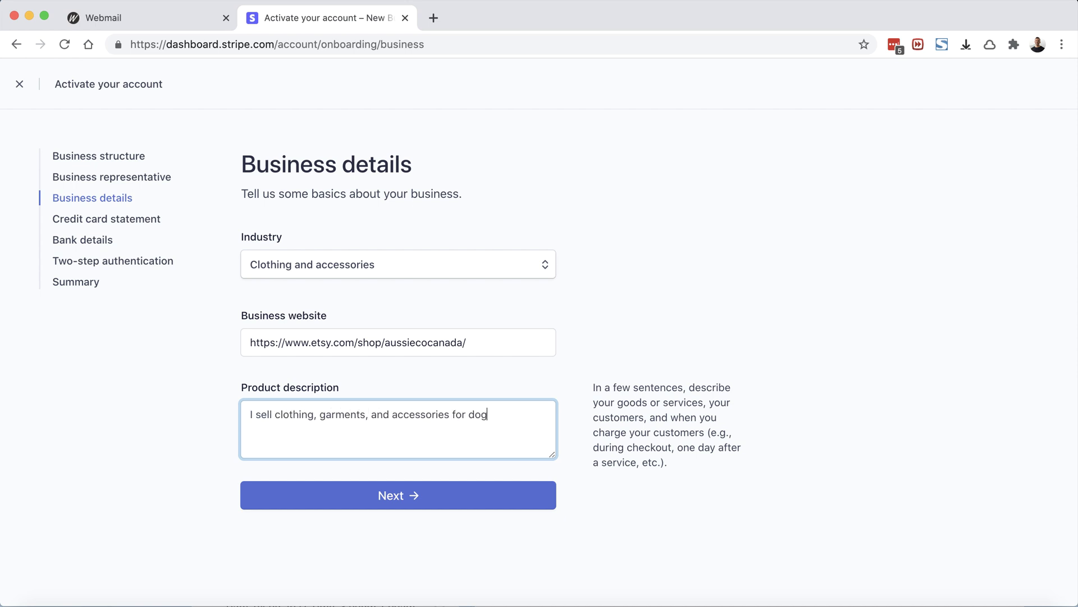
{"action": "type", "text": "s, chickens, and other pets."}
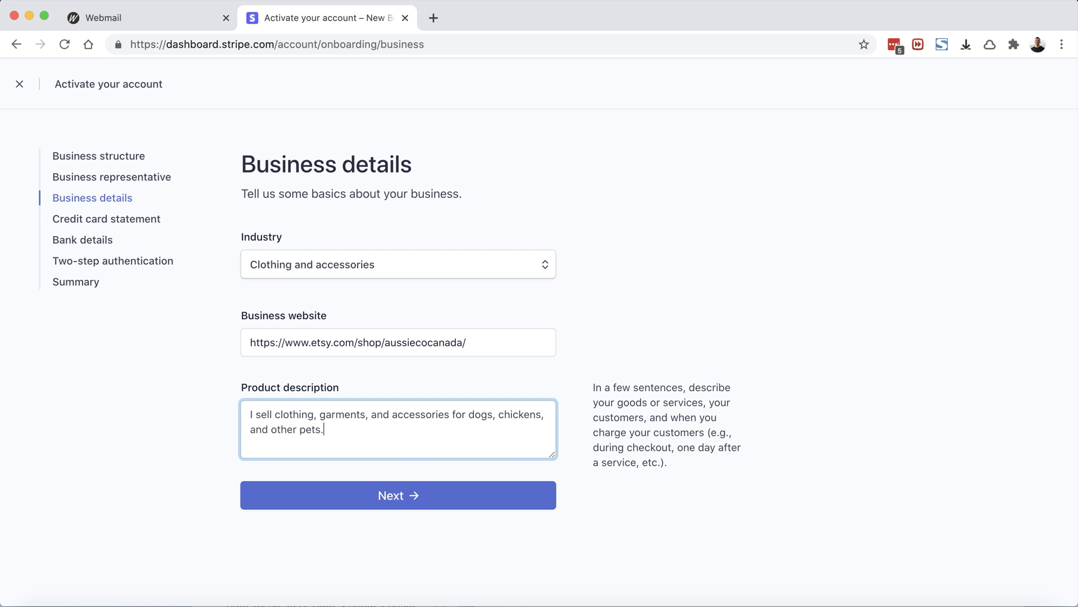
{"action": "left_click", "coordinate": [372, 495]}
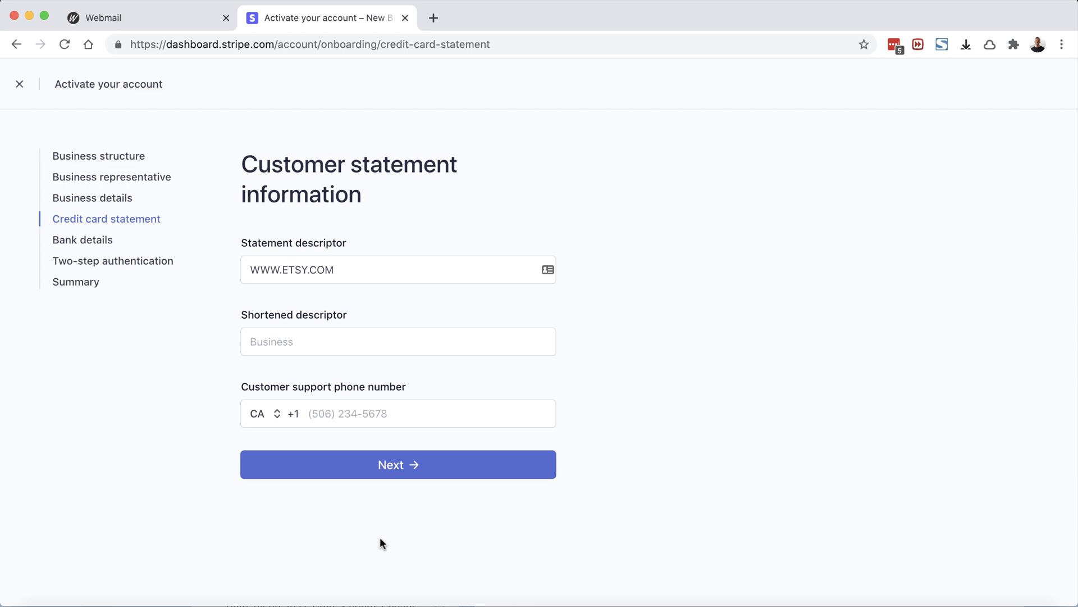
Set the statement descriptor to AUSSIE CO CANADA and the shortened descriptor to AUSSIECO
{"action": "left_click", "coordinate": [376, 270]}
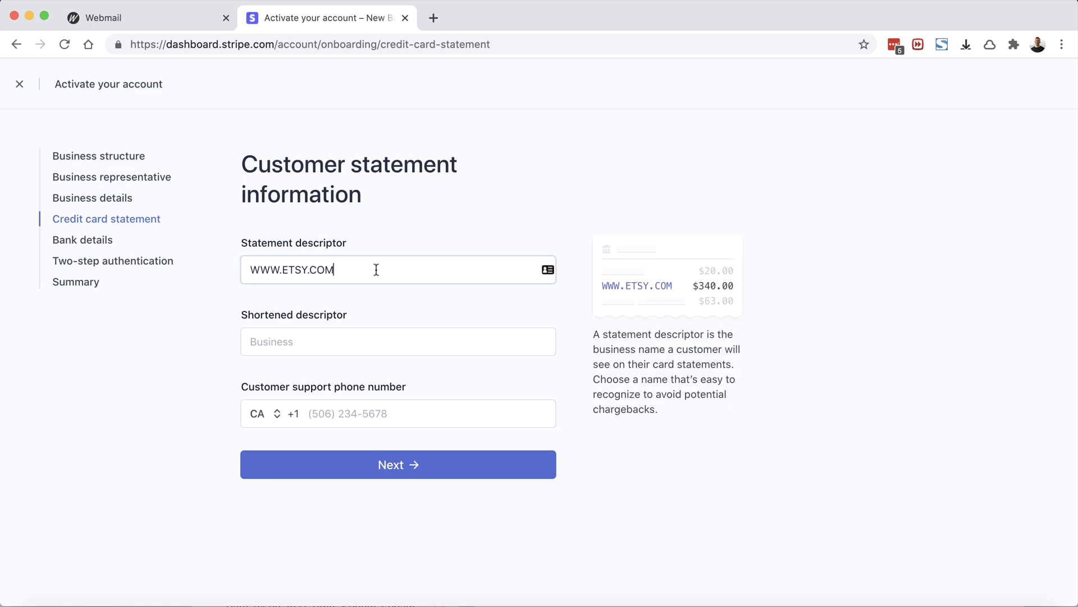
{"action": "left_click_drag", "start_coordinate": [377, 269], "coordinate": [216, 261]}
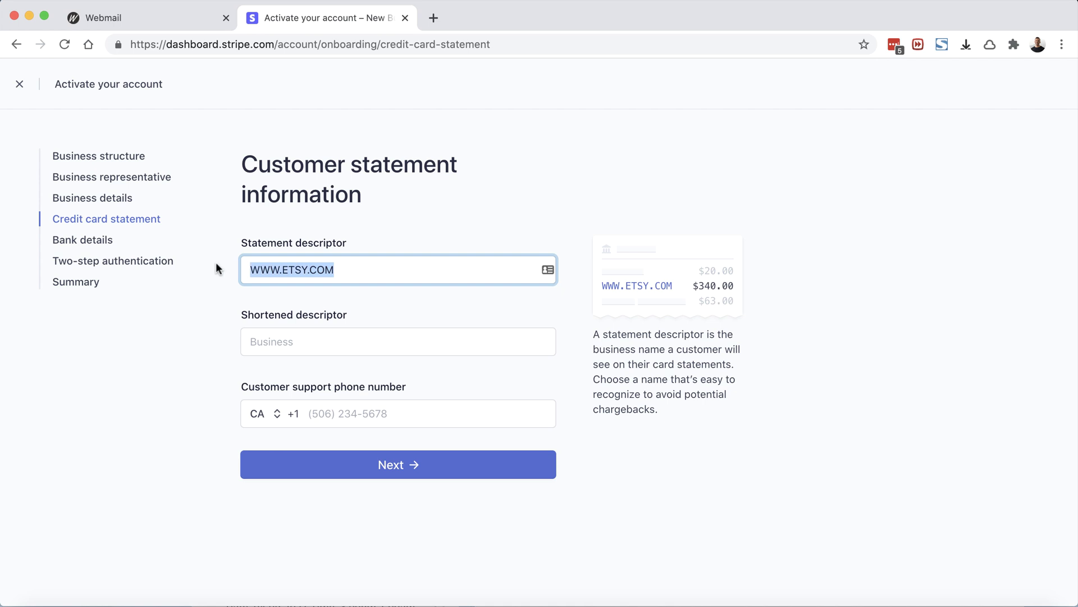
{"action": "type", "text": "AUSSIE CO CANADA"}
{"action": "key", "text": "Tab"}
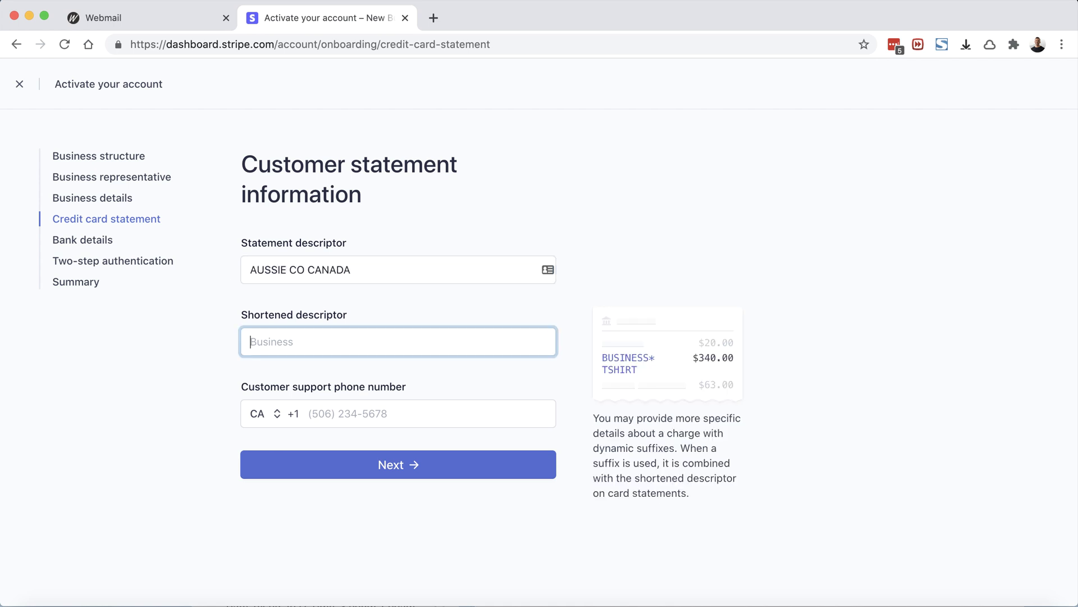
{"action": "type", "text": "Aussi"}
{"action": "key", "text": "BackSpace"}
{"action": "key", "text": "BackSpace"}
{"action": "key", "text": "BackSpace"}
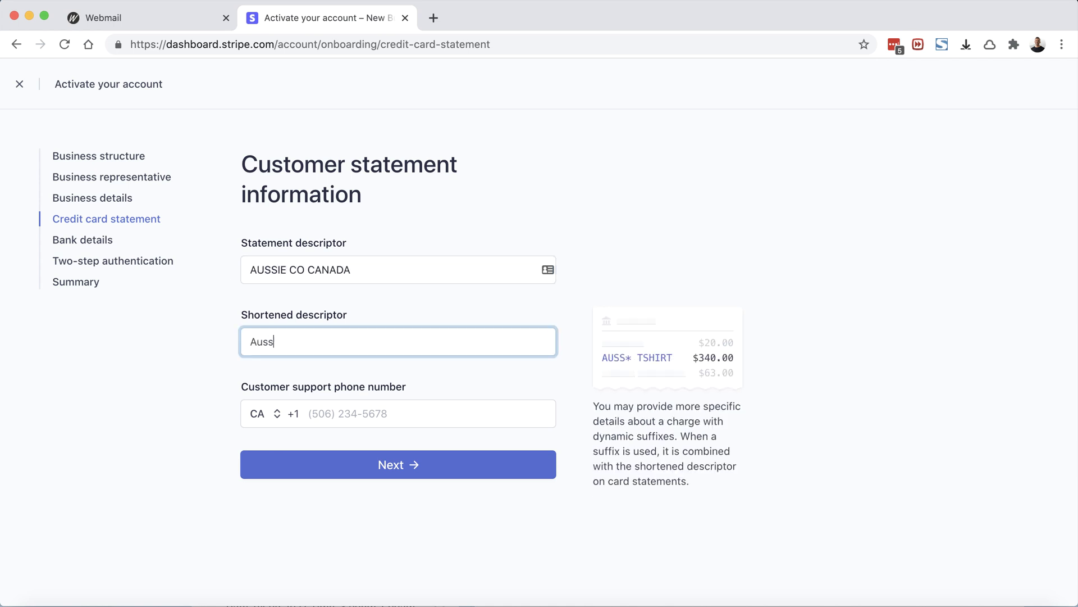
{"action": "key", "text": "BackSpace"}
{"action": "type", "text": "USSIECO"}
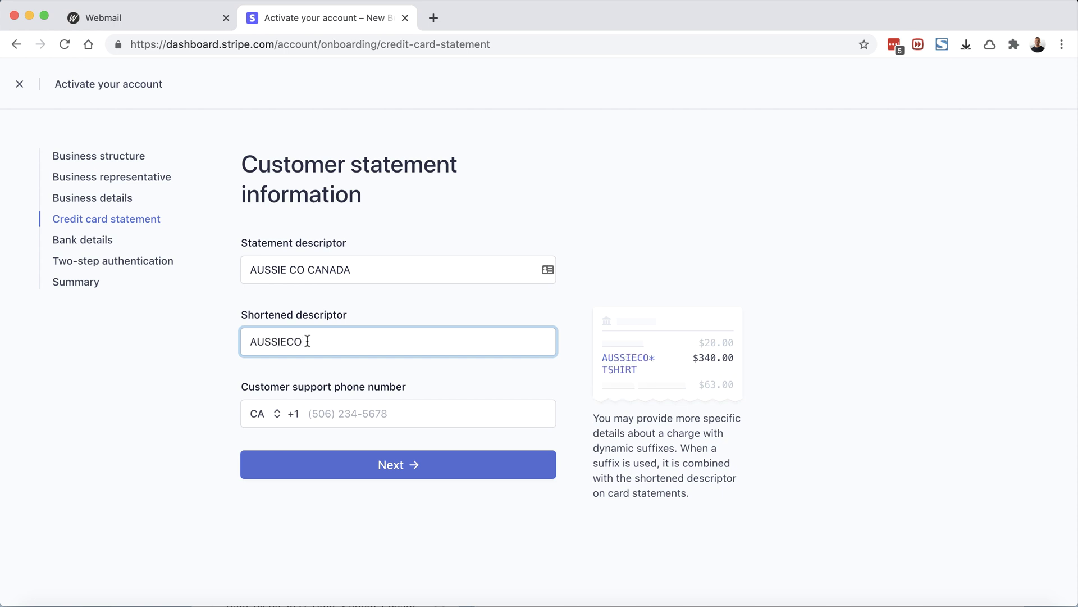
Enter the customer support phone number and continue to bank details
{"action": "left_click", "coordinate": [320, 412]}
{"action": "type", "text": "604"}
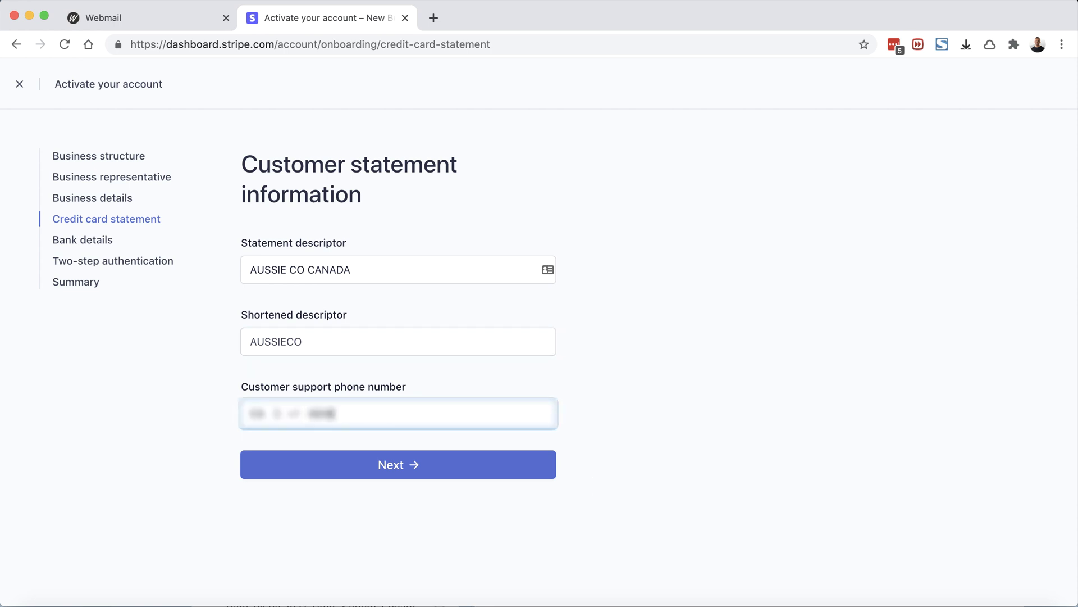
{"action": "type", "text": "5551571"}
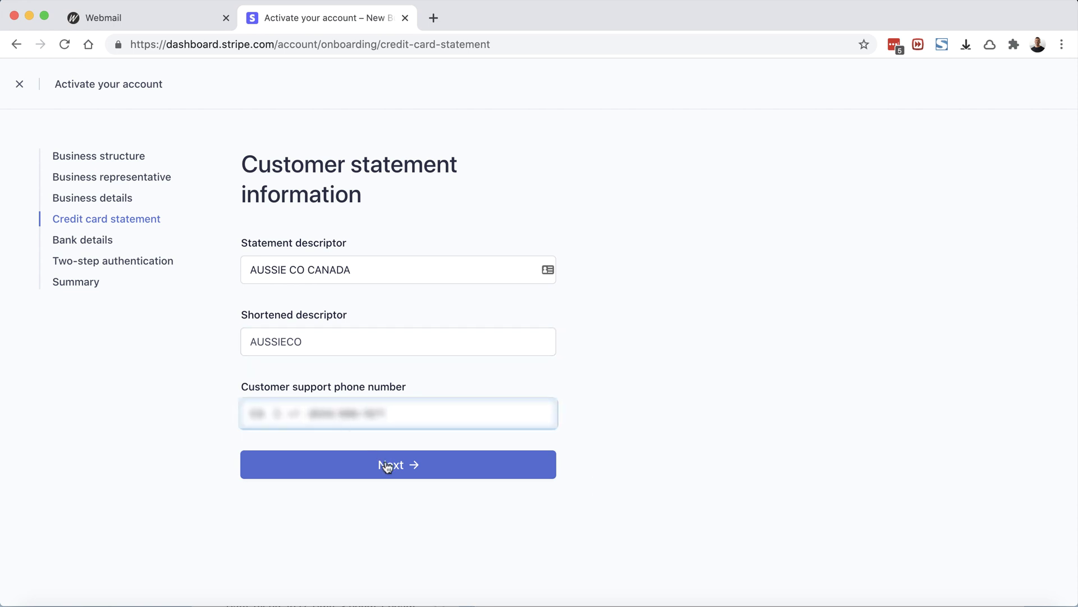
{"action": "left_click", "coordinate": [387, 469]}
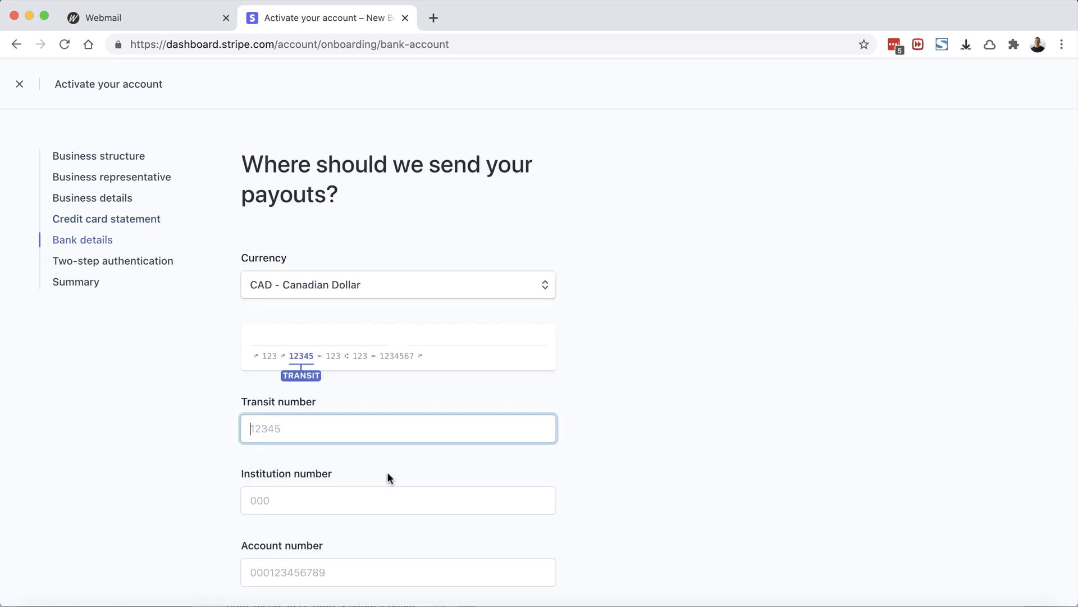
Fill in the bank transit details (12345, 010)
{"action": "left_click", "coordinate": [606, 274]}
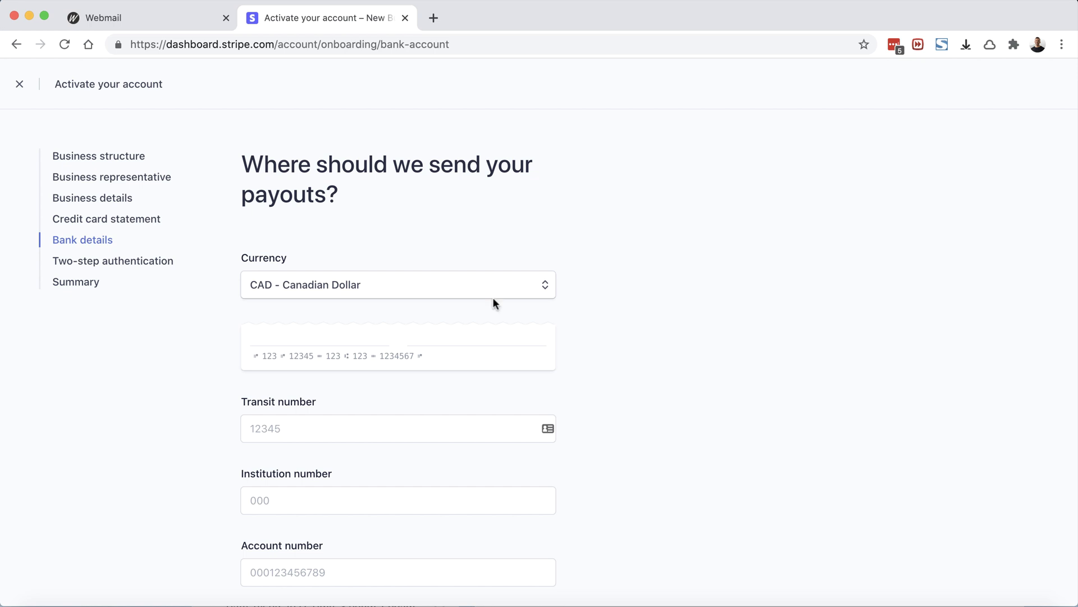
{"action": "left_click", "coordinate": [428, 429]}
{"action": "type", "text": "12345"}
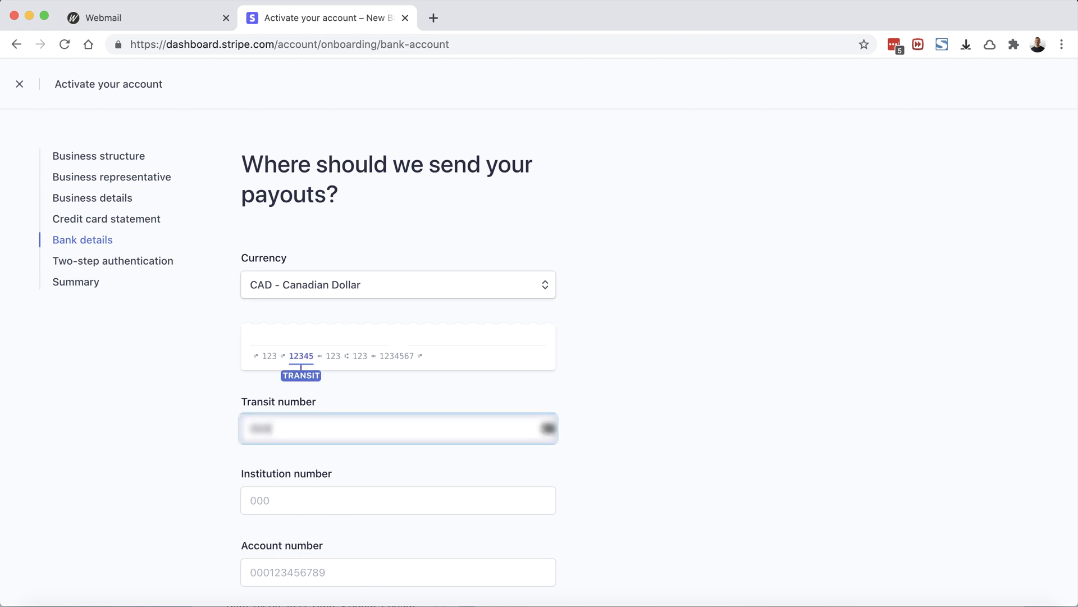
{"action": "type", "text": "010"}
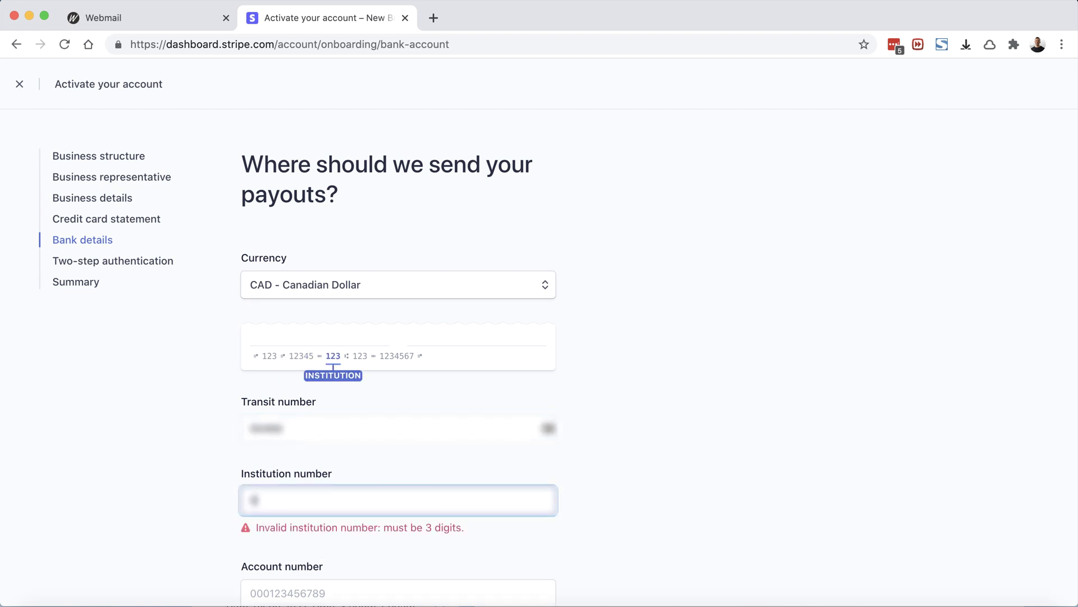
Enter and confirm the bank account number, then save the bank details
{"action": "scroll", "coordinate": [412, 498], "scroll_direction": "down", "scroll_amount": 3}
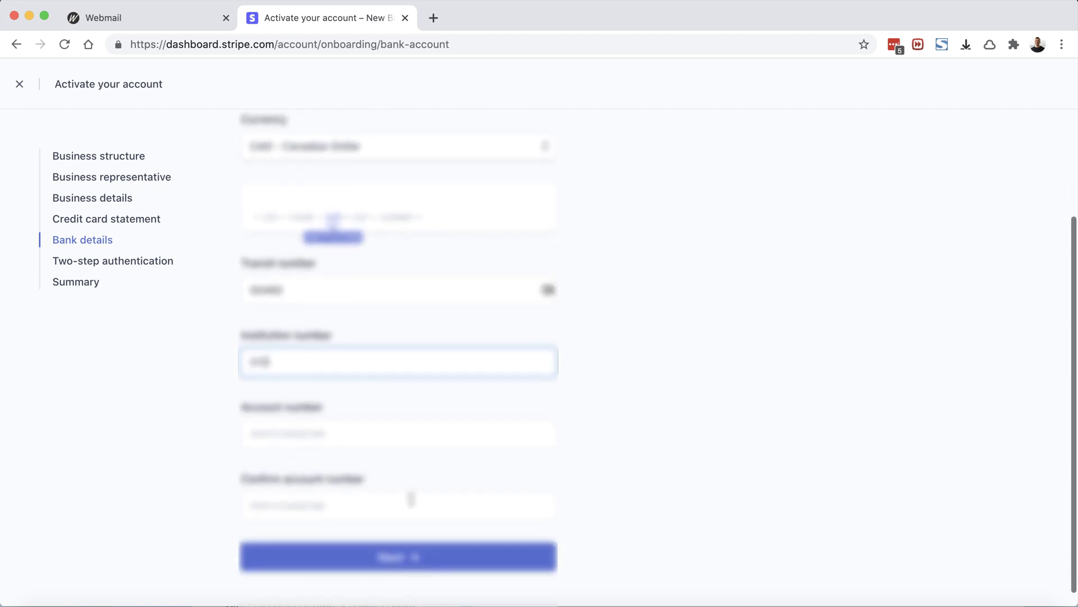
{"action": "left_click", "coordinate": [352, 433]}
{"action": "type", "text": "???????"}
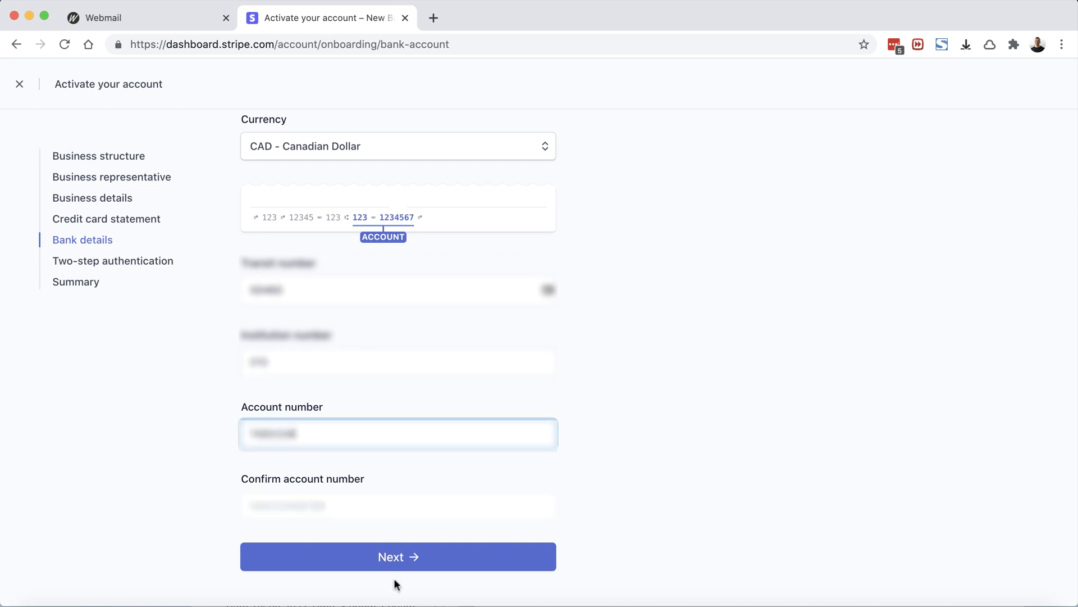
{"action": "left_click", "coordinate": [383, 515]}
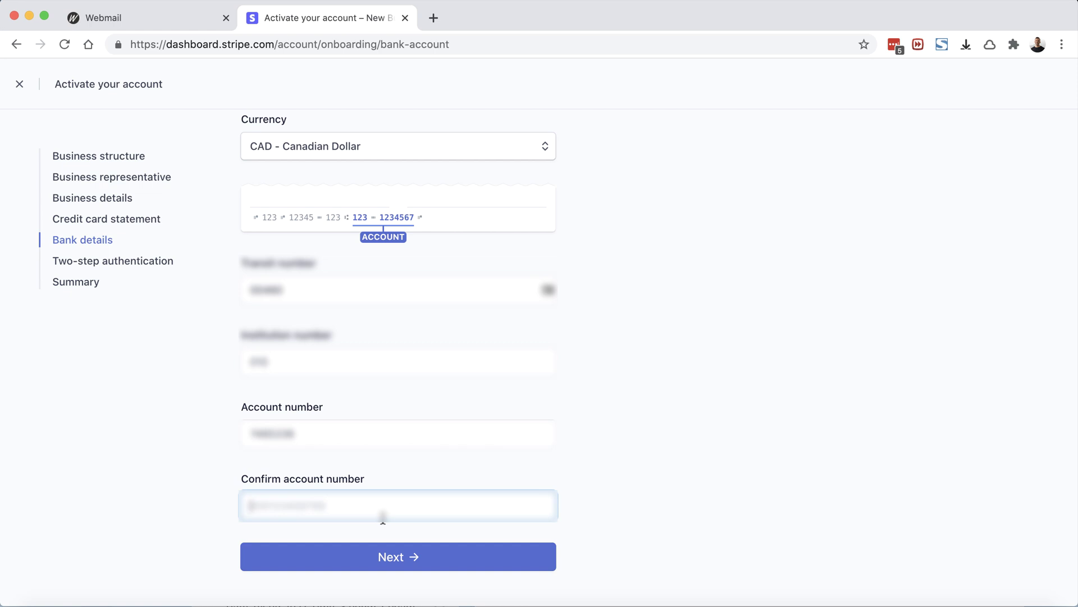
{"action": "type", "text": "???????"}
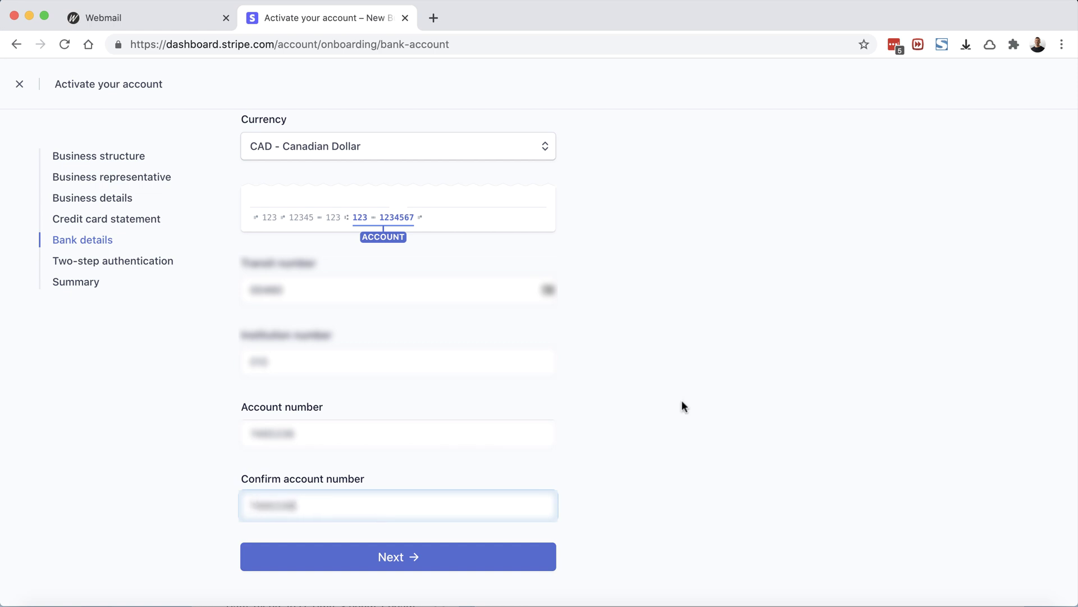
{"action": "scroll", "coordinate": [675, 346], "scroll_direction": "down", "scroll_amount": 1}
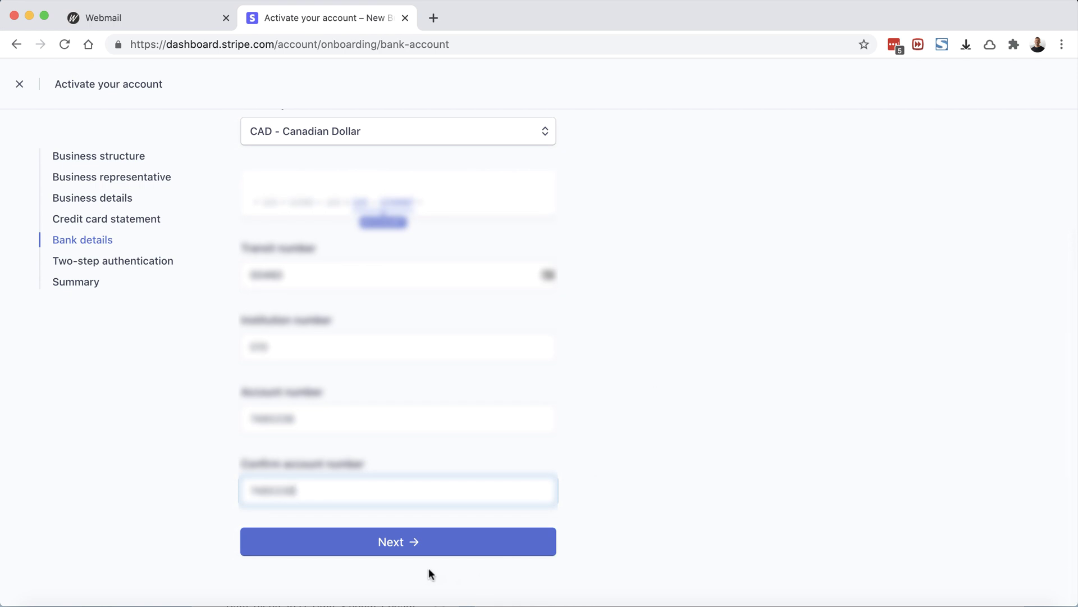
{"action": "left_click", "coordinate": [416, 544]}
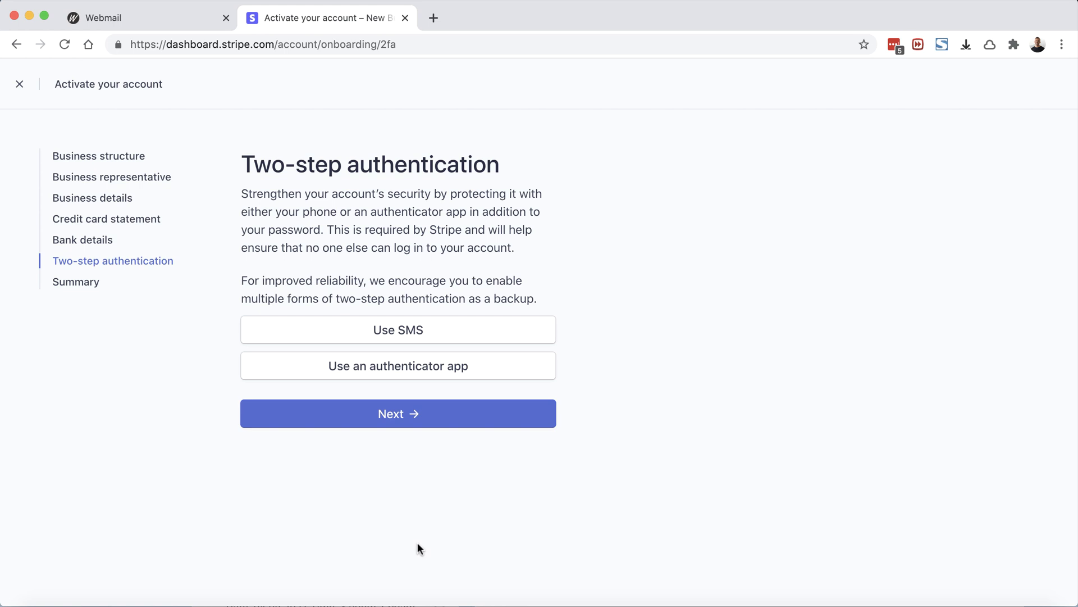
Choose SMS two-step authentication, paste in the mobile number and confirm it to get a code
{"action": "left_click", "coordinate": [404, 332]}
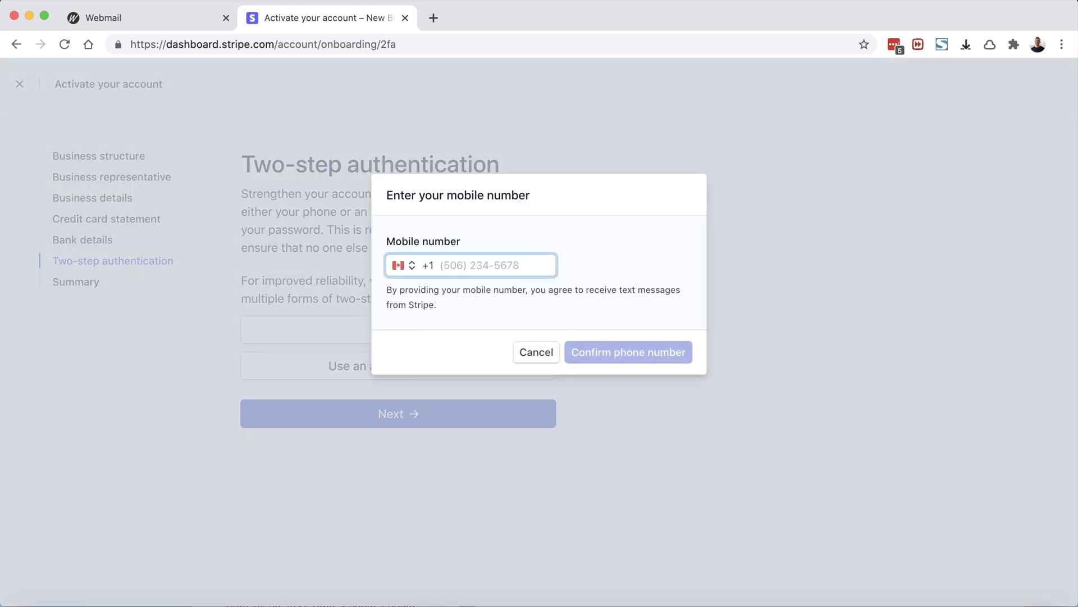
{"action": "key", "text": "super+v"}
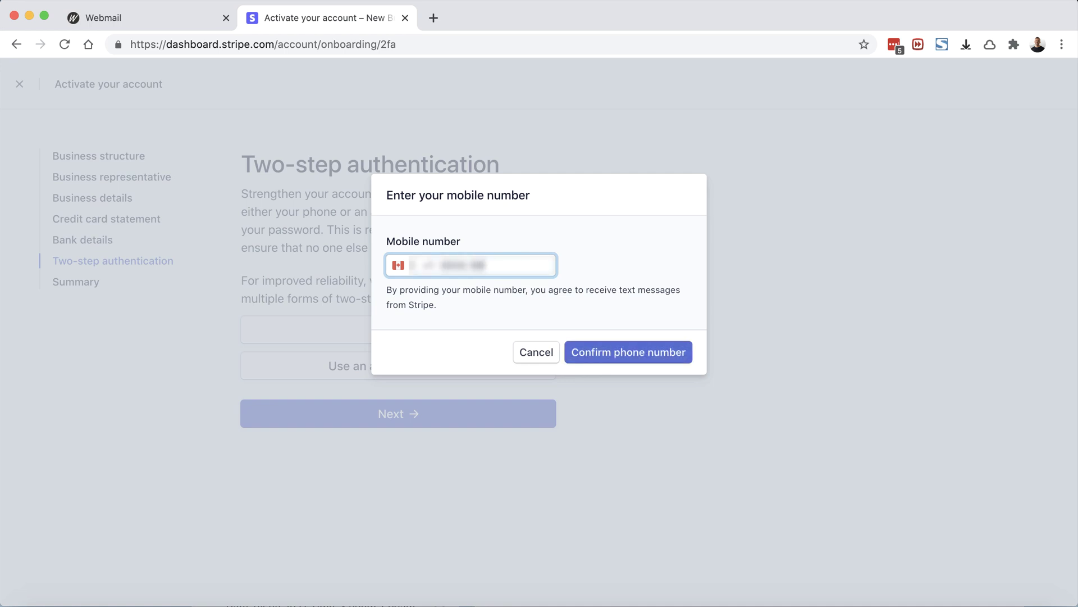
{"action": "type", "text": "?"}
{"action": "left_click", "coordinate": [600, 363]}
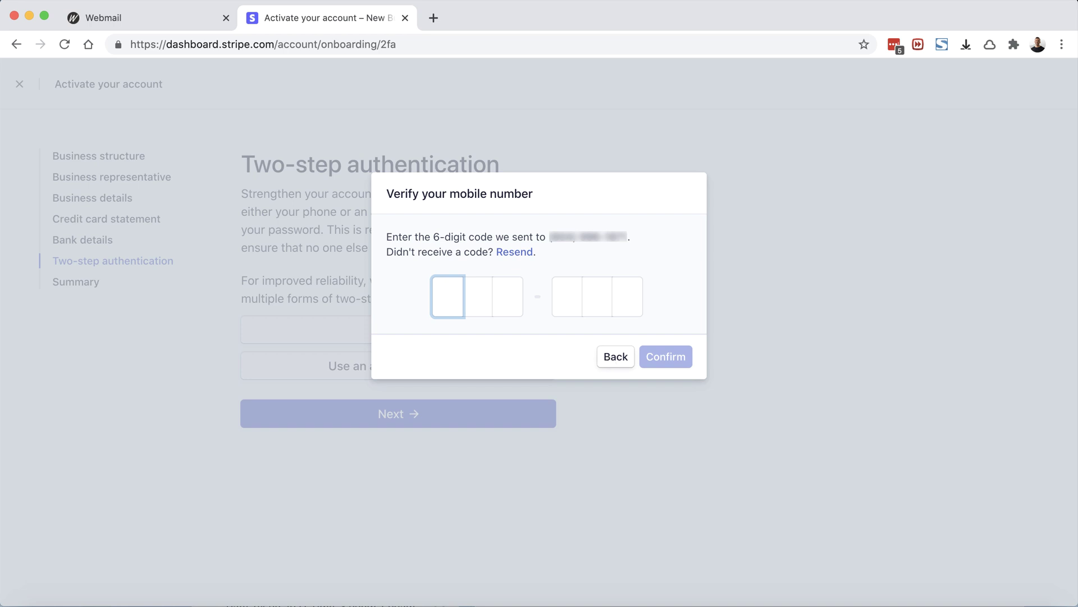
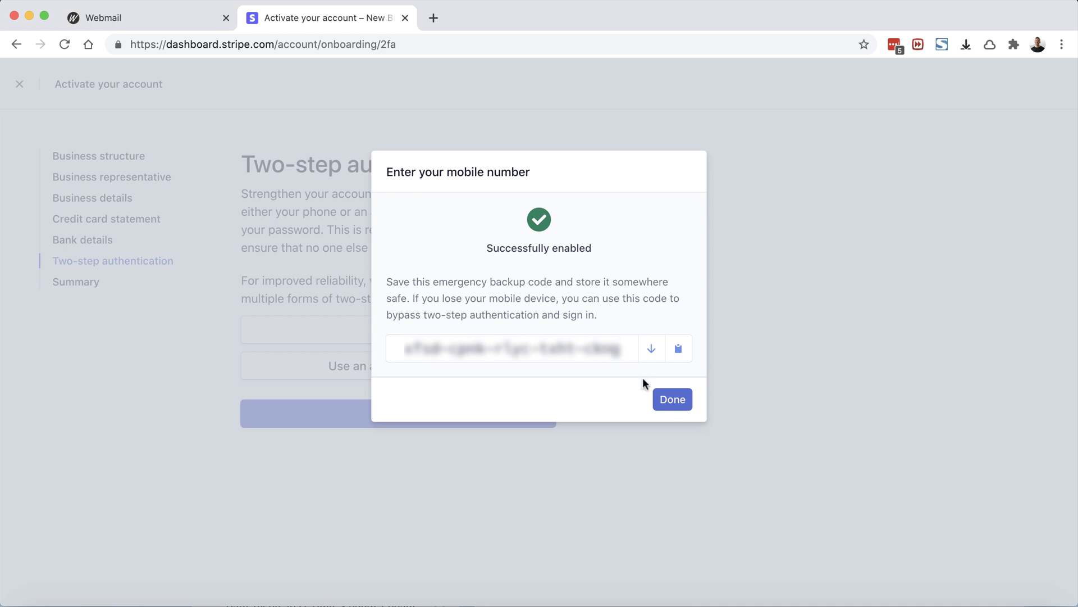
Enter the texted 6-digit verification code, copy the emergency backup code, and finish SMS authentication setup
{"action": "left_click", "coordinate": [679, 349]}
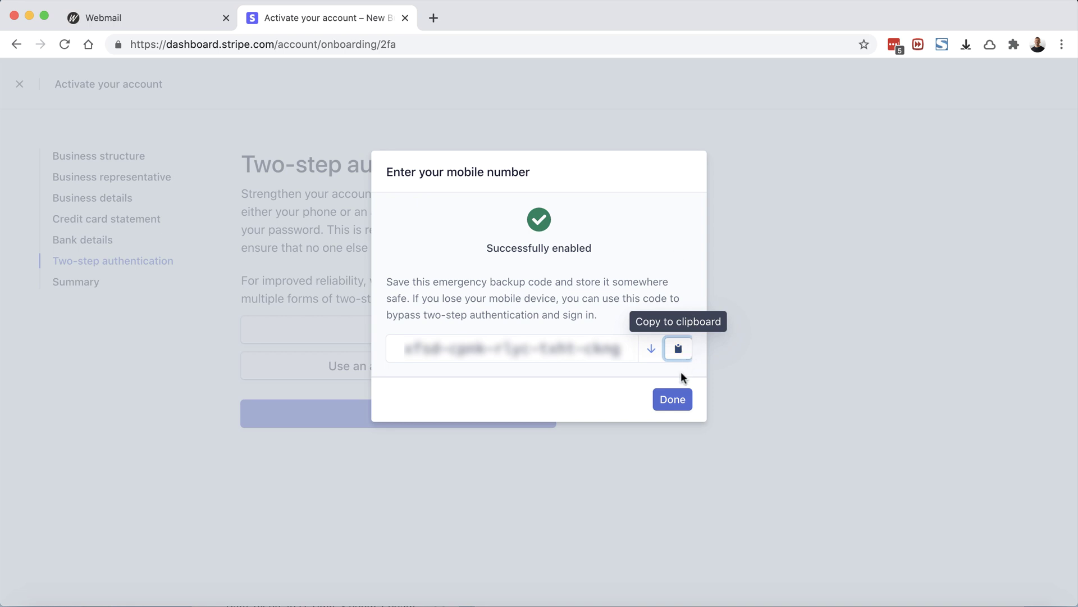
{"action": "left_click", "coordinate": [670, 400]}
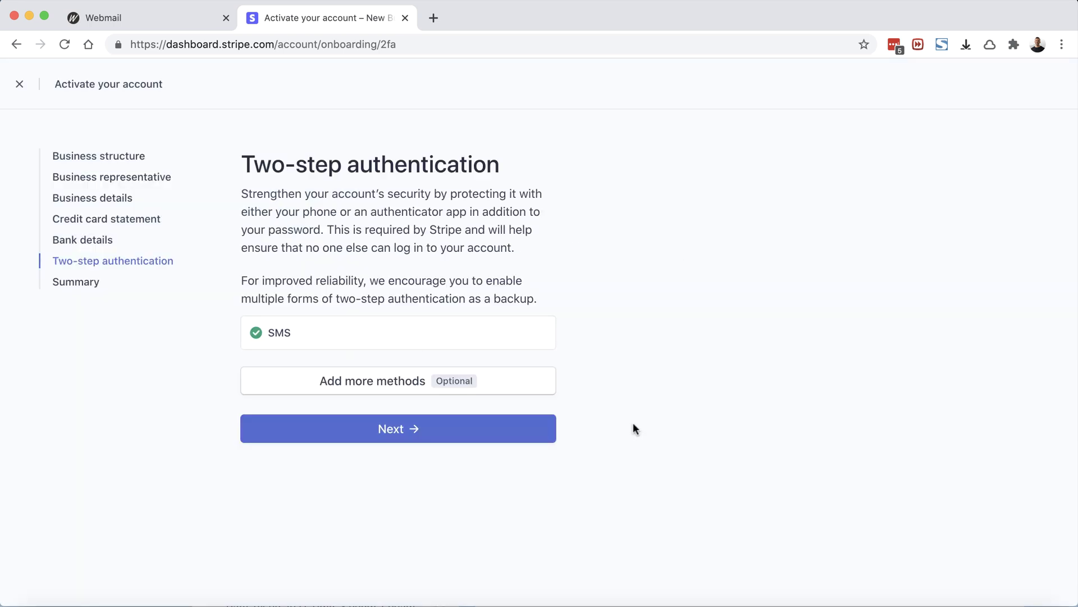
Continue from the Two-step authentication page to the Summary review
{"action": "left_click", "coordinate": [397, 429]}
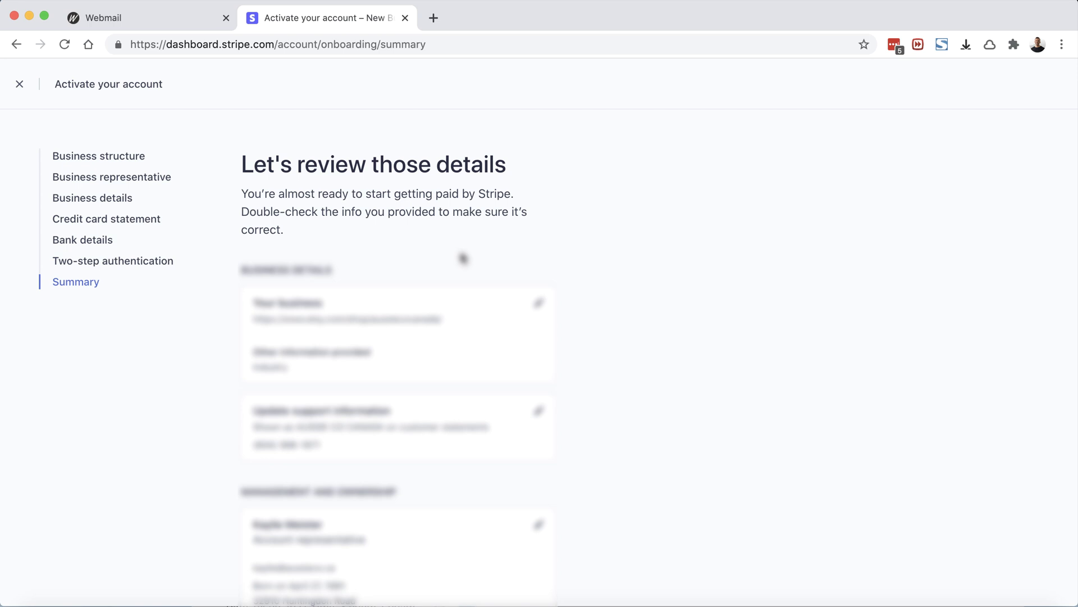
Review the account details summary to the bottom and submit the activation
{"action": "scroll", "coordinate": [463, 258], "scroll_direction": "down", "scroll_amount": 4}
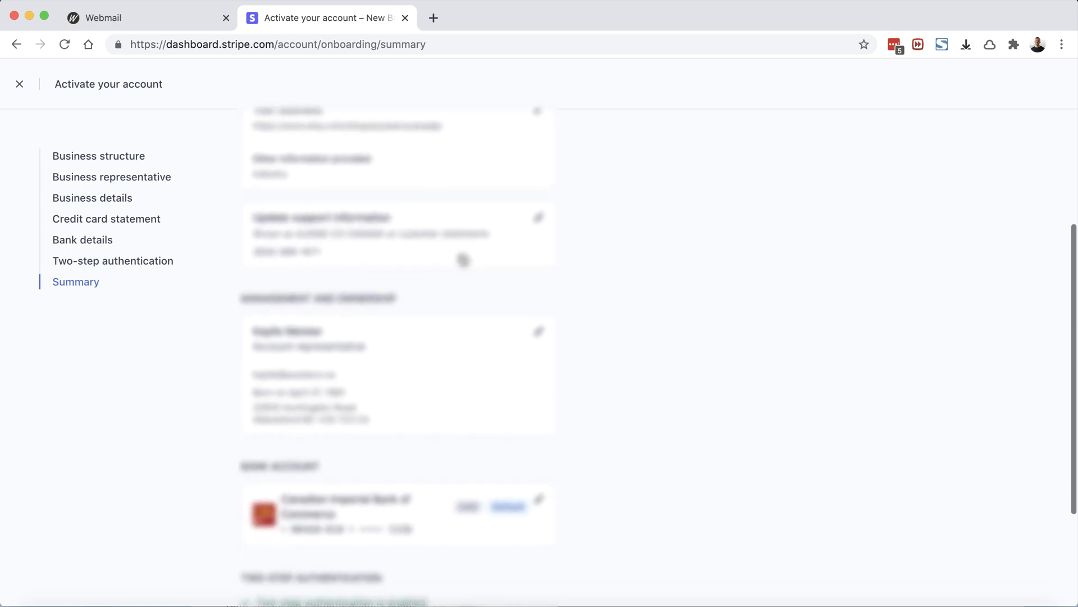
{"action": "scroll", "coordinate": [463, 259], "scroll_direction": "down", "scroll_amount": 2}
{"action": "scroll", "coordinate": [461, 264], "scroll_direction": "down", "scroll_amount": 1}
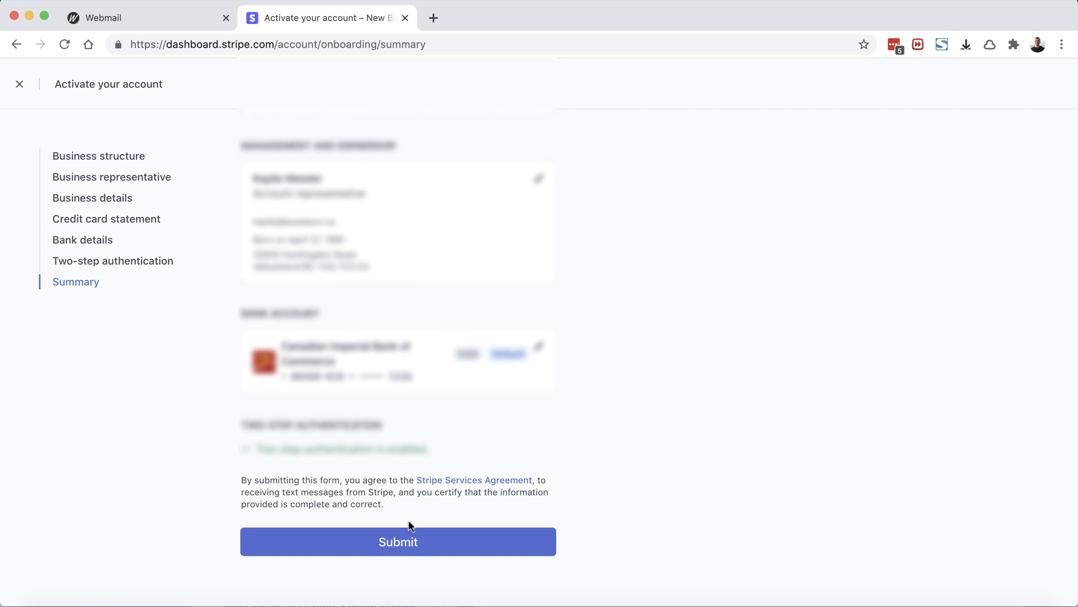
{"action": "left_click", "coordinate": [402, 540]}
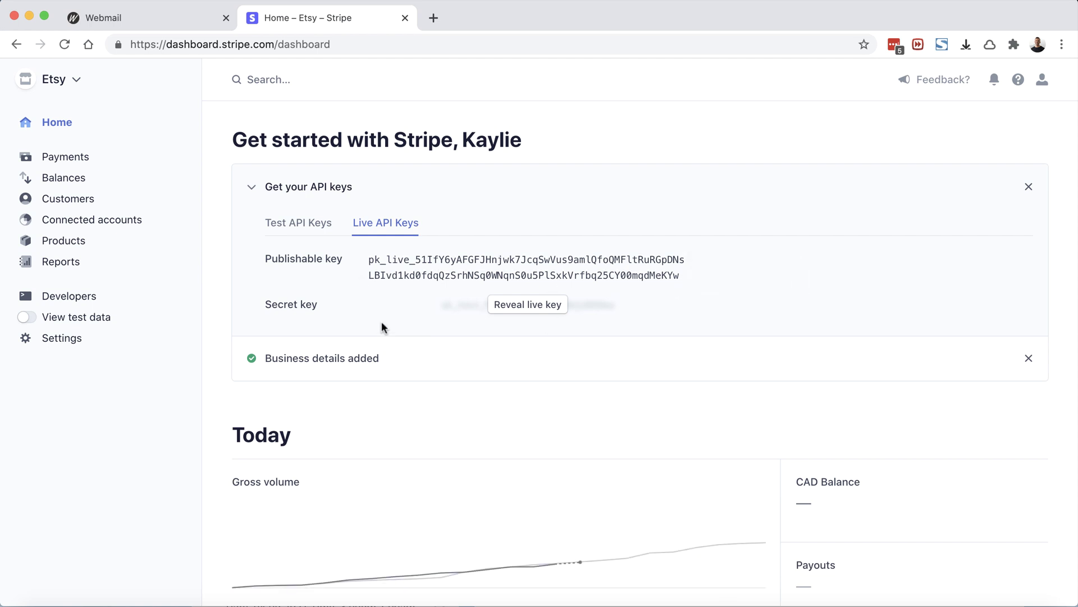
Dismiss the Get your API keys card on the home page and go to the Developers overview
{"action": "left_click", "coordinate": [1029, 188]}
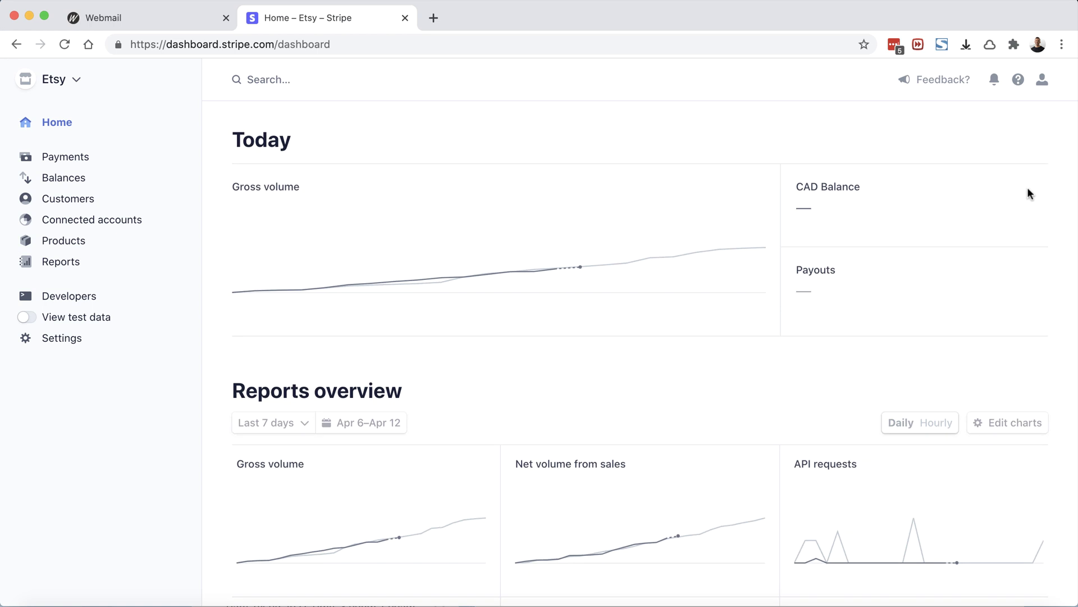
{"action": "left_click", "coordinate": [72, 300]}
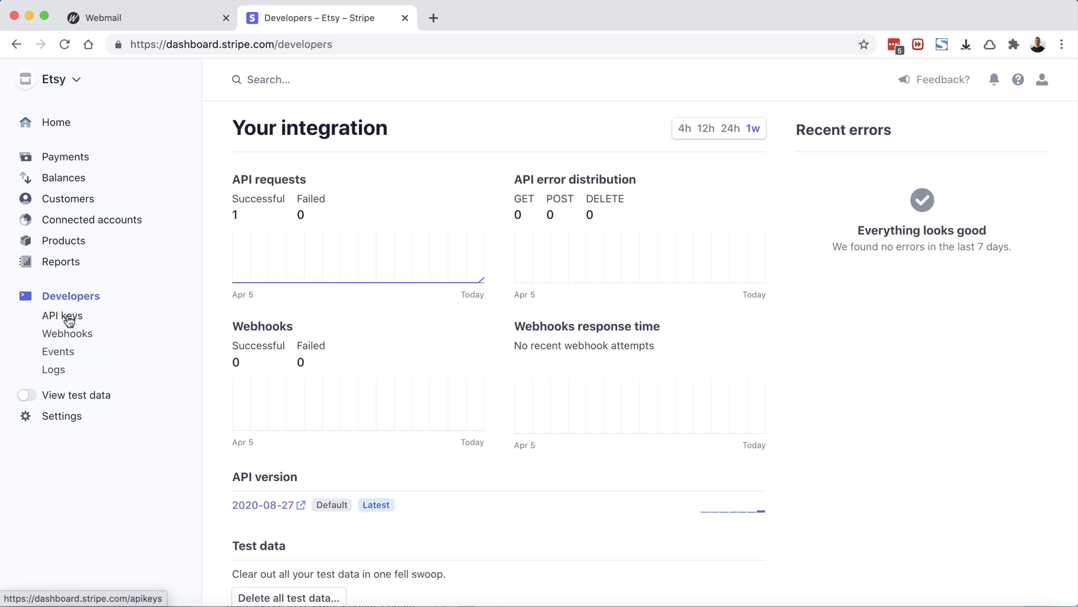
Show the API keys page with the live publishable key and hidden secret key
{"action": "left_click", "coordinate": [69, 319]}
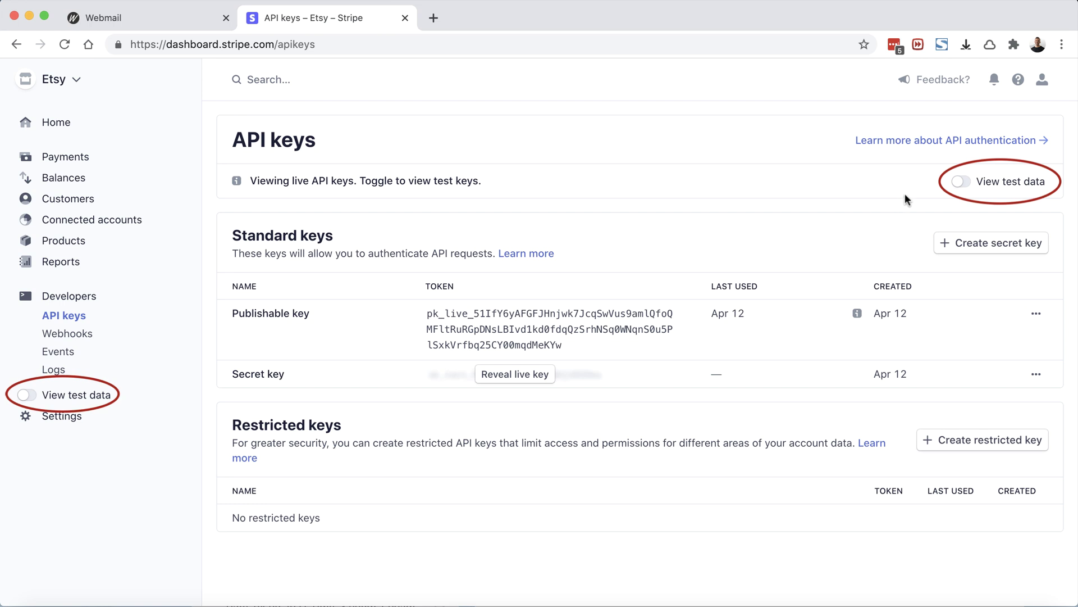
{"action": "left_click", "coordinate": [961, 182]}
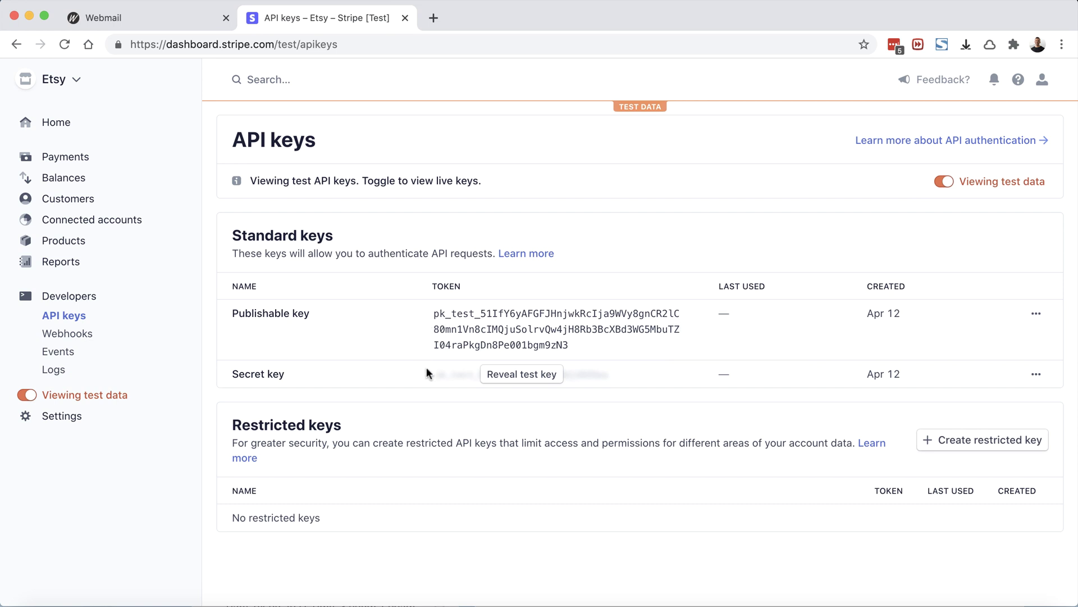
{"action": "left_click", "coordinate": [944, 182]}
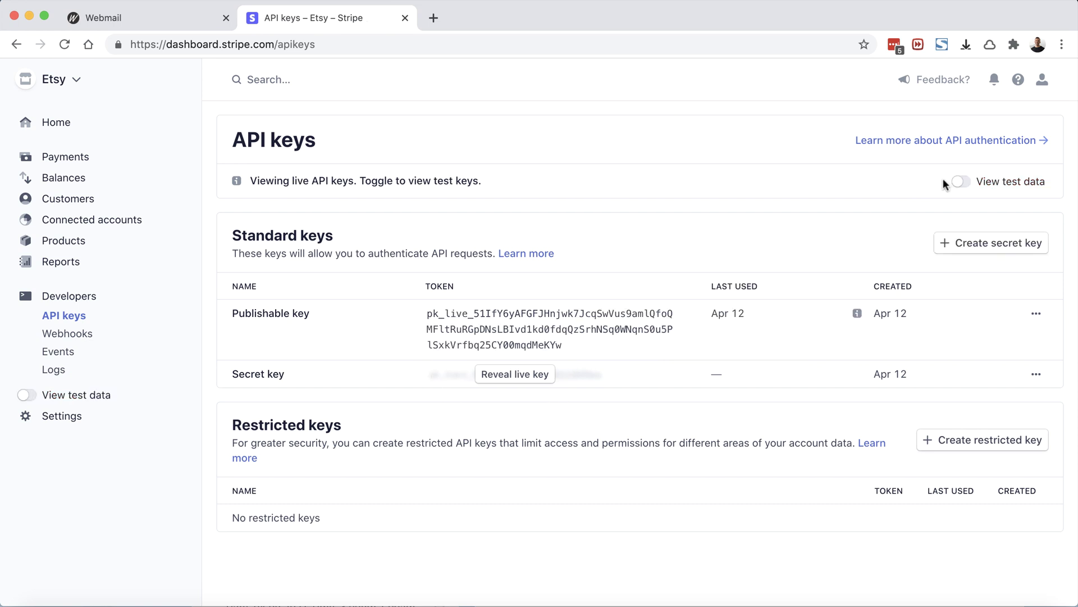